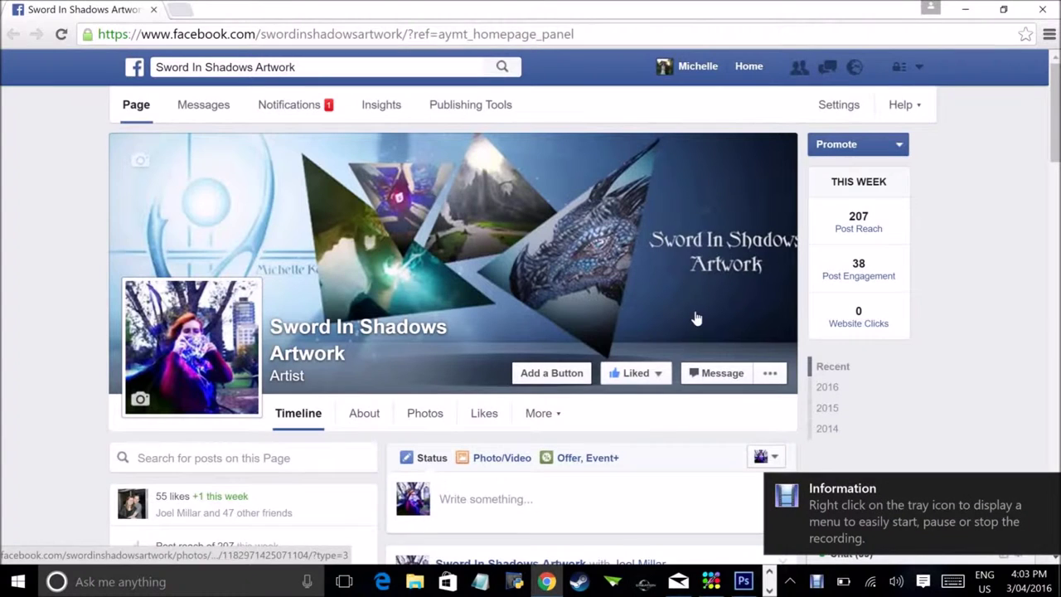
# Bring up Photoshop's Open dialog from the empty workspace with Ctrl+O.
pyautogui.hotkey('ctrl', 'o')
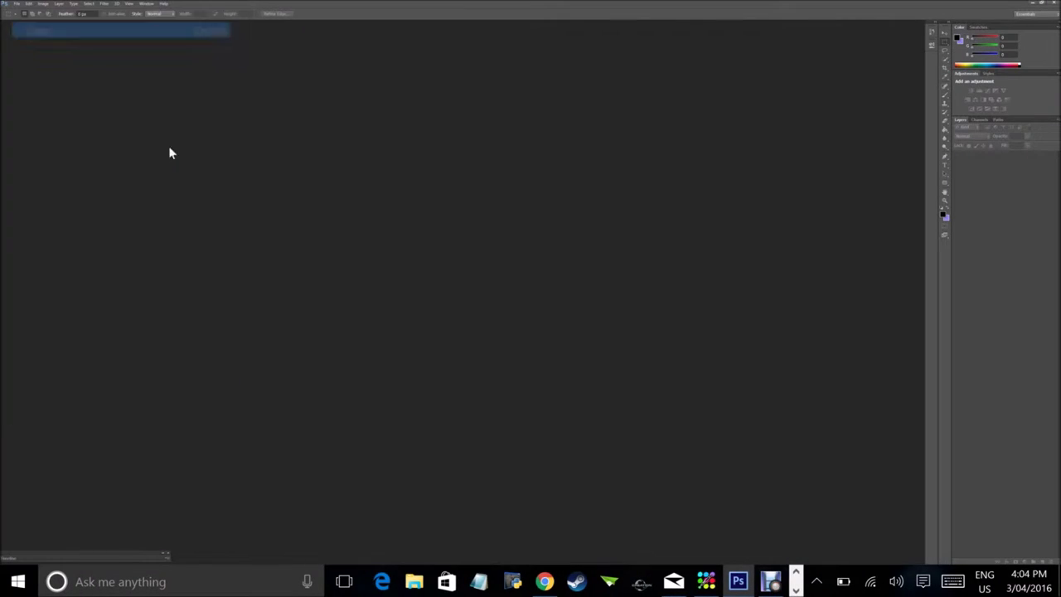
# Open the IMAG5826 [26926] parrot photo from the SISA folder.
pyautogui.click(479, 92)
pyautogui.click(403, 218)
pyautogui.scroll(-10, 744, 424)
pyautogui.doubleClick(413, 181)
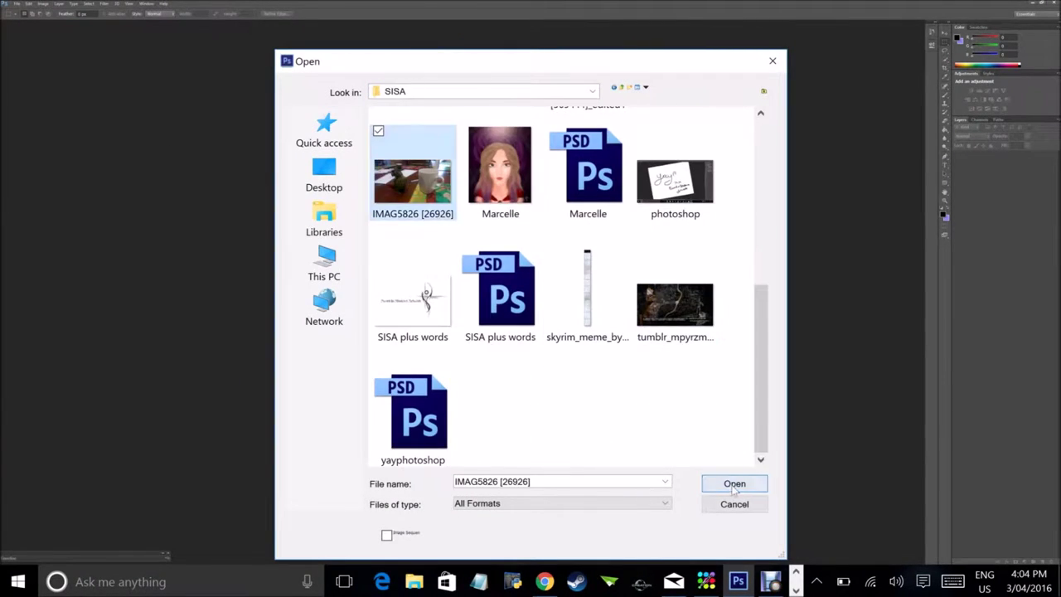
# Add a Screen-blended, slightly transparent background copy and an empty Layer 1 above it.
pyautogui.hotkey('ctrl', 'j')
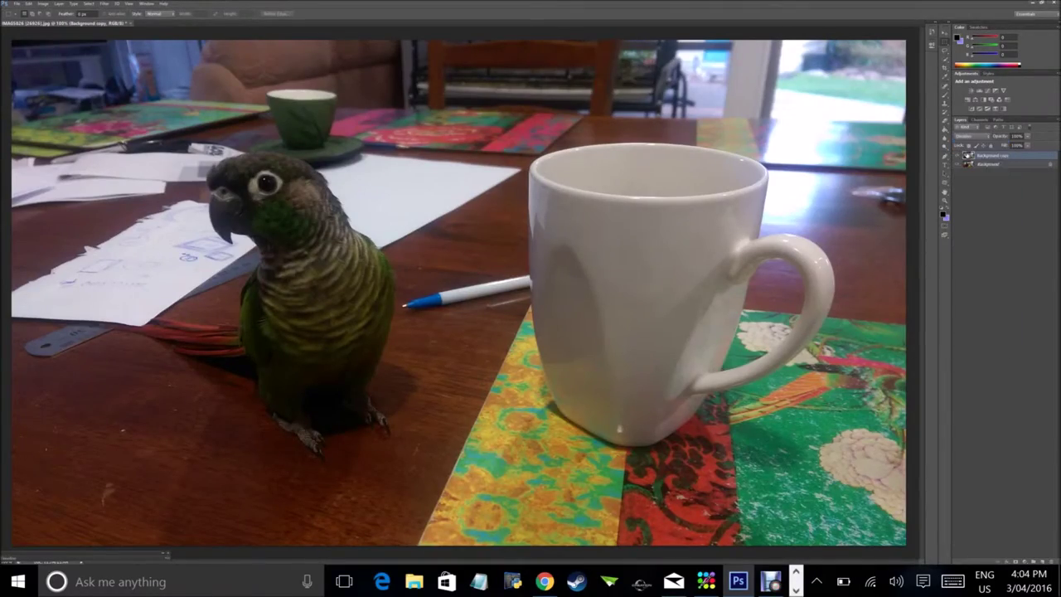
pyautogui.hotkey('shift', '+')
pyautogui.hotkey('shift', '+')
pyautogui.hotkey('shift', '+')
pyautogui.hotkey('shift', '+')
pyautogui.hotkey('shift', '+')
pyautogui.hotkey('shift', '+')
pyautogui.hotkey('shift', '+')
pyautogui.hotkey('shift', '+')
pyautogui.hotkey('shift', '+')
pyautogui.hotkey('shift', '+')
pyautogui.hotkey('shift', '+')
pyautogui.hotkey('shift', '+')
pyautogui.hotkey('shift', '+')
pyautogui.hotkey('shift', '+')
pyautogui.moveTo(1028, 136); pyautogui.dragTo(1018, 149)
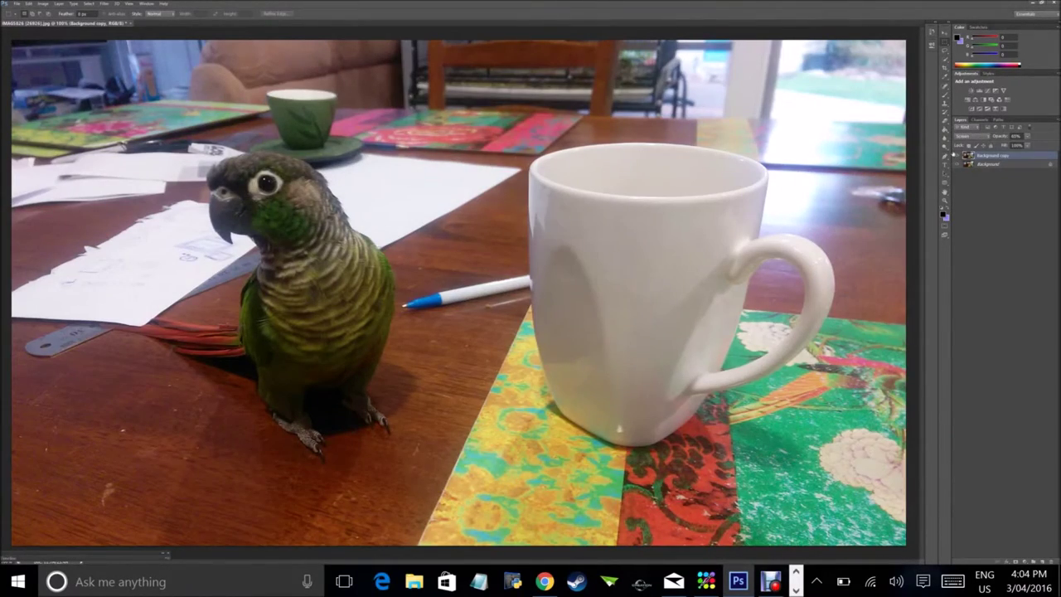
pyautogui.click(1042, 562)
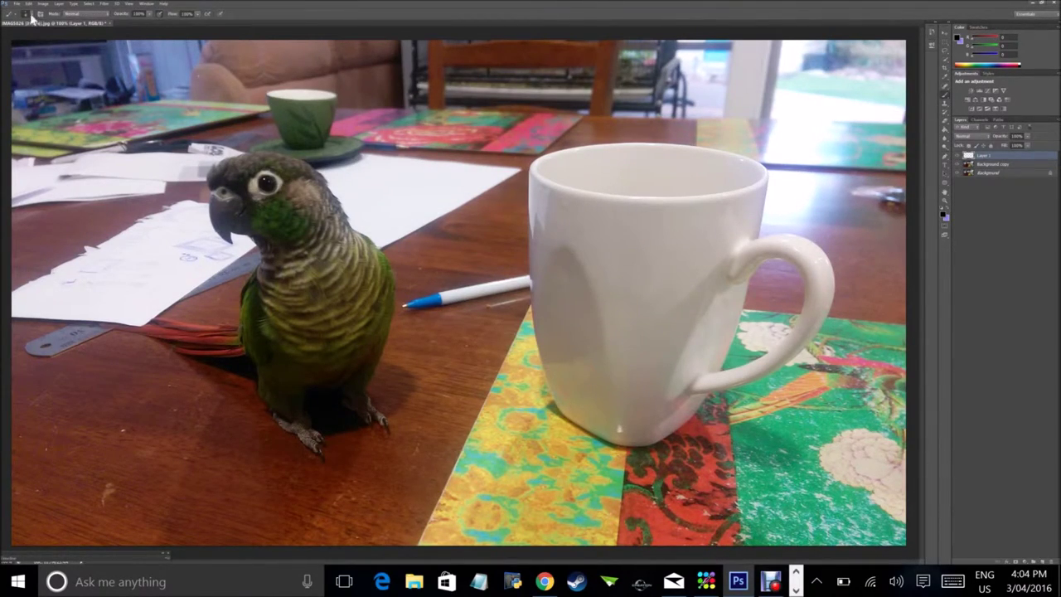
# Set a large soft brush and paint a green patch near the top centre.
pyautogui.click(30, 14)
pyautogui.hotkey('ctrl', '-')
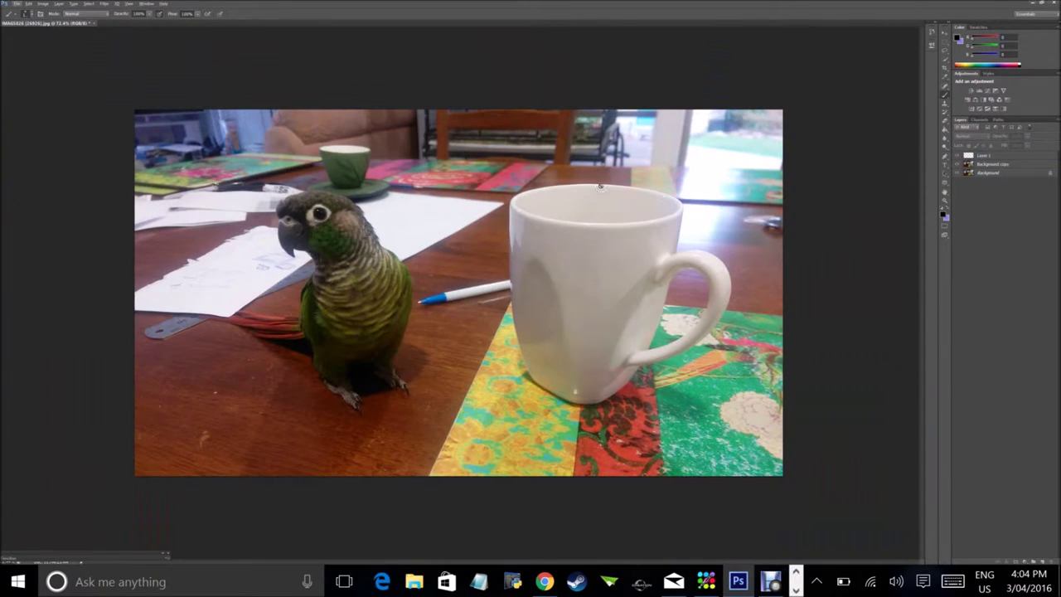
pyautogui.click(944, 215)
pyautogui.click(323, 234)
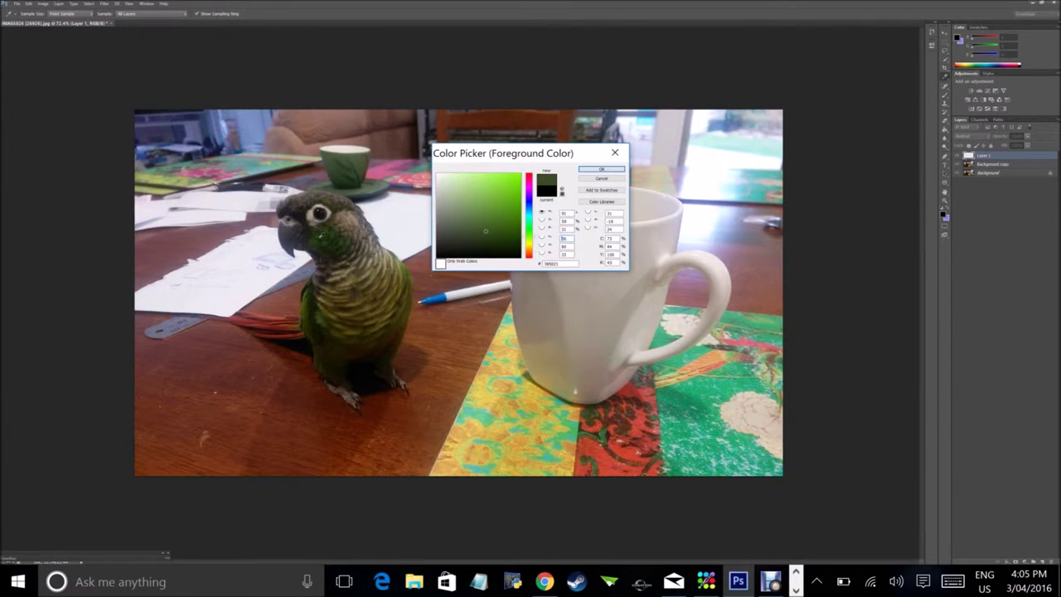
pyautogui.click(349, 274)
pyautogui.click(613, 169)
pyautogui.click(474, 164)
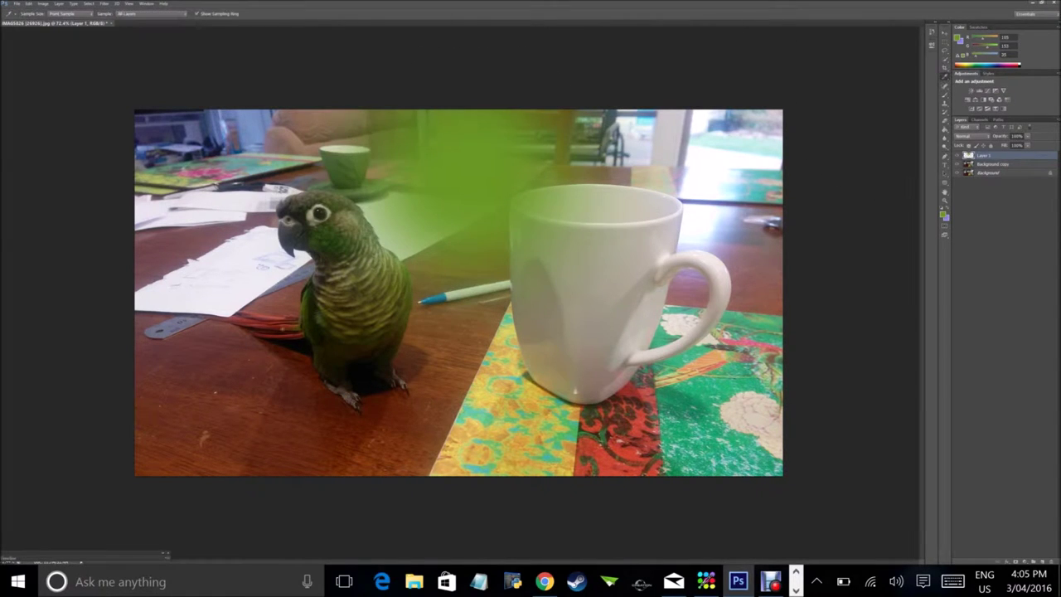
# Paint reddish-brown over the table, olive-yellow beside the parrot, and brown around its head.
pyautogui.click(943, 98)
pyautogui.click(240, 369)
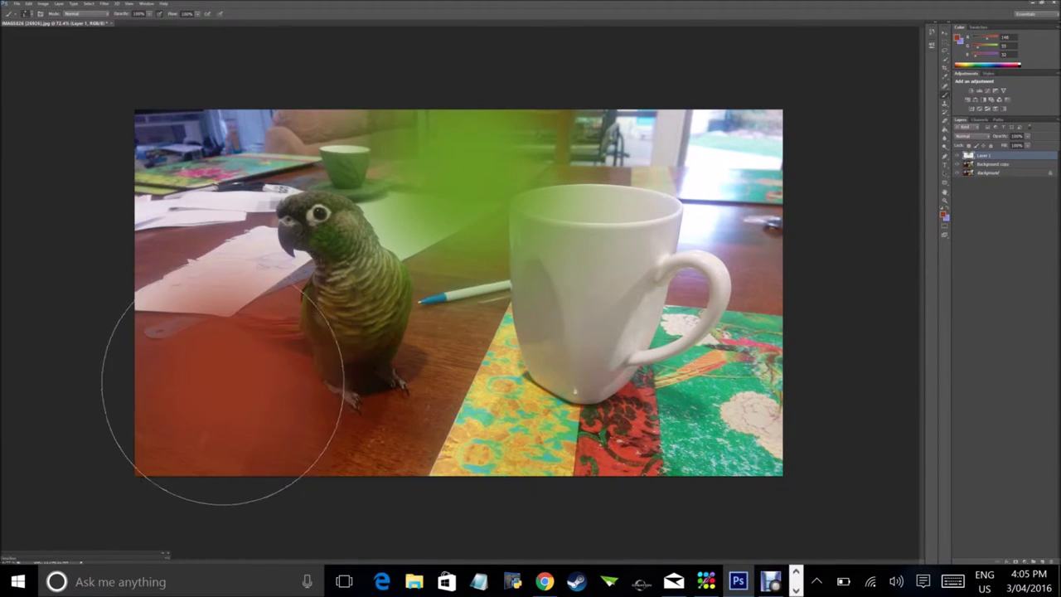
pyautogui.click(945, 213)
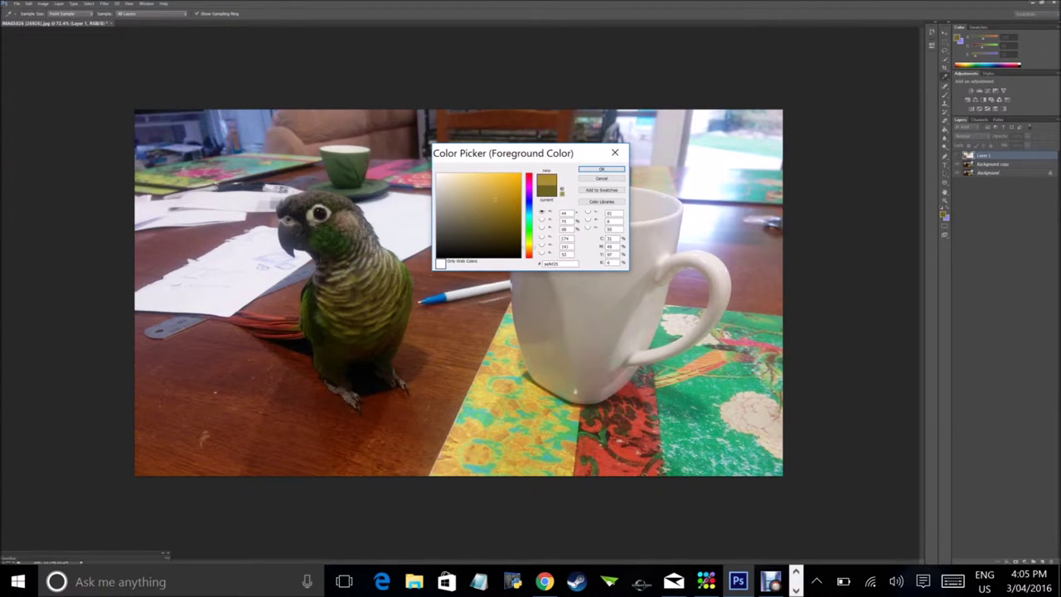
pyautogui.click(356, 331)
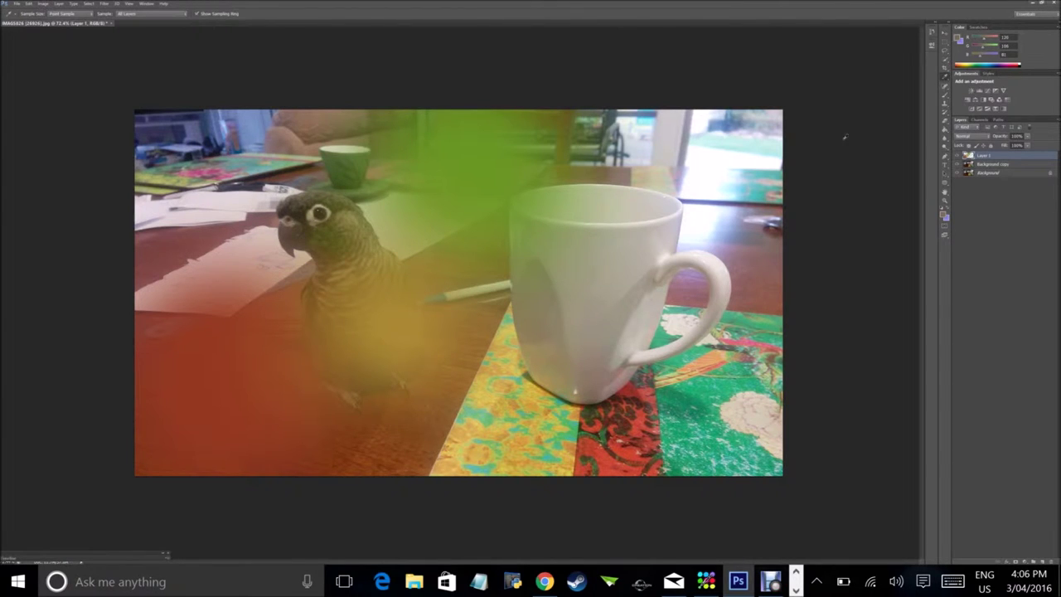
pyautogui.click(944, 213)
pyautogui.press('Return')
pyautogui.click(944, 94)
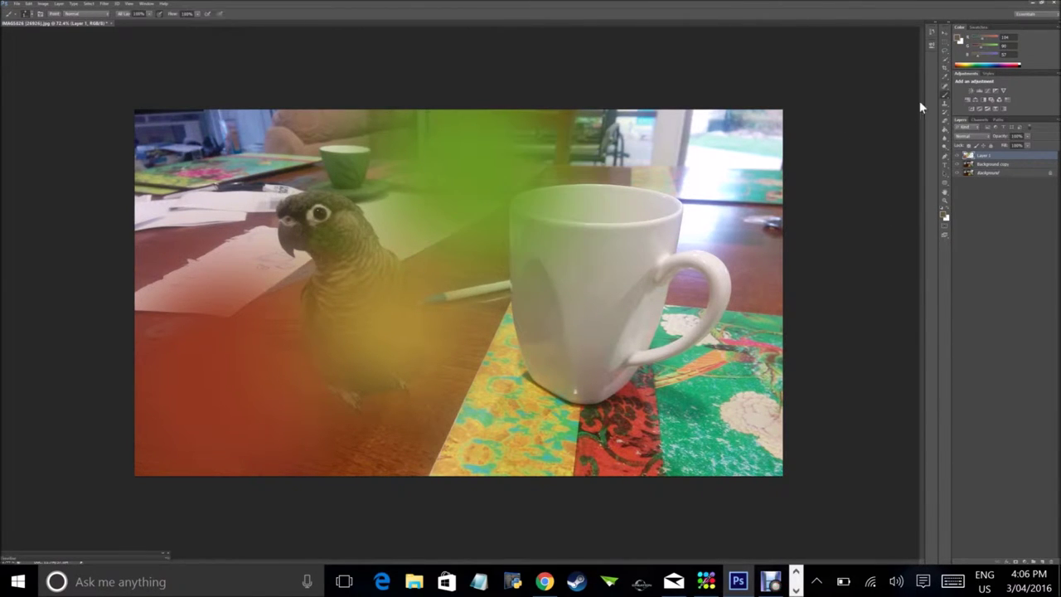
pyautogui.click(229, 187)
# Keep the paint layer at Normal blending and duplicate it.
pyautogui.click(966, 135)
pyautogui.press('Down')
pyautogui.press('Down')
pyautogui.press('Up')
pyautogui.press('Up')
pyautogui.press('Up')
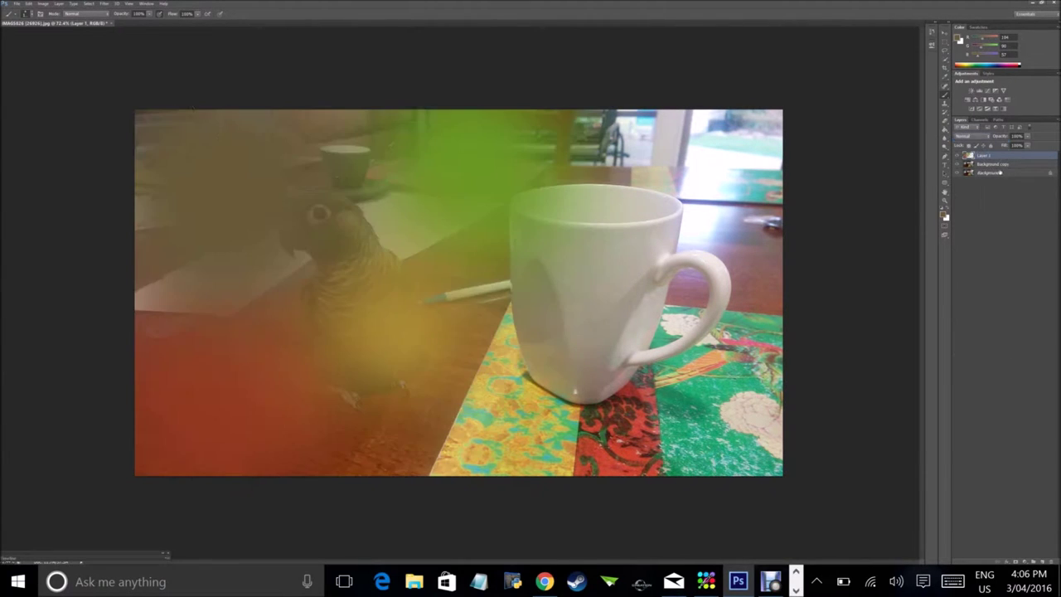
pyautogui.hotkey('ctrl', 'j')
# Apply Gaussian Blur twice to the Layer 1 copy.
pyautogui.click(104, 3)
pyautogui.click(389, 275)
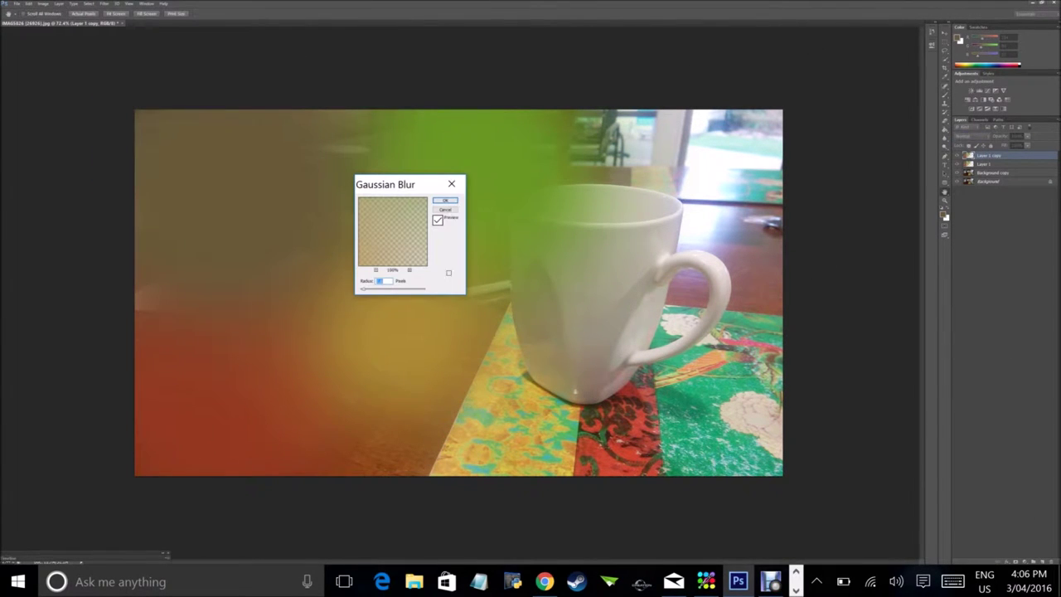
pyautogui.click(444, 210)
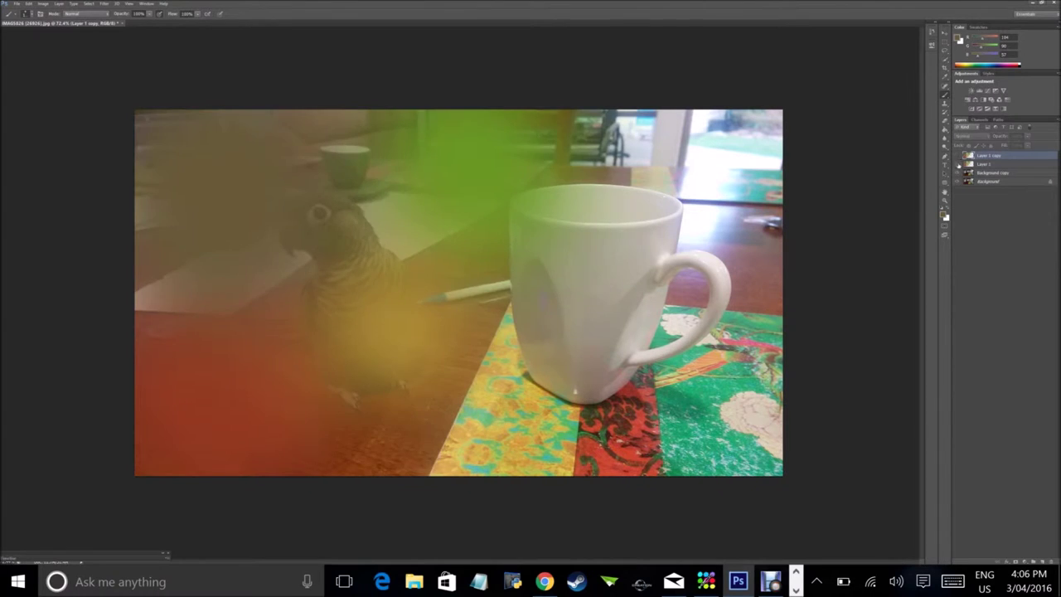
pyautogui.click(105, 4)
pyautogui.click(356, 277)
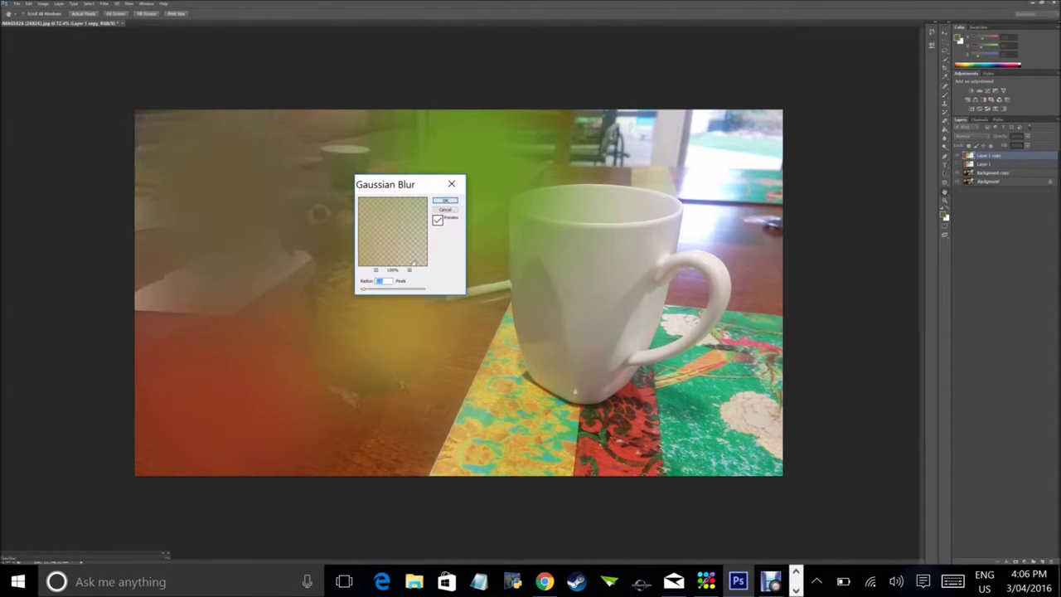
pyautogui.press('Return')
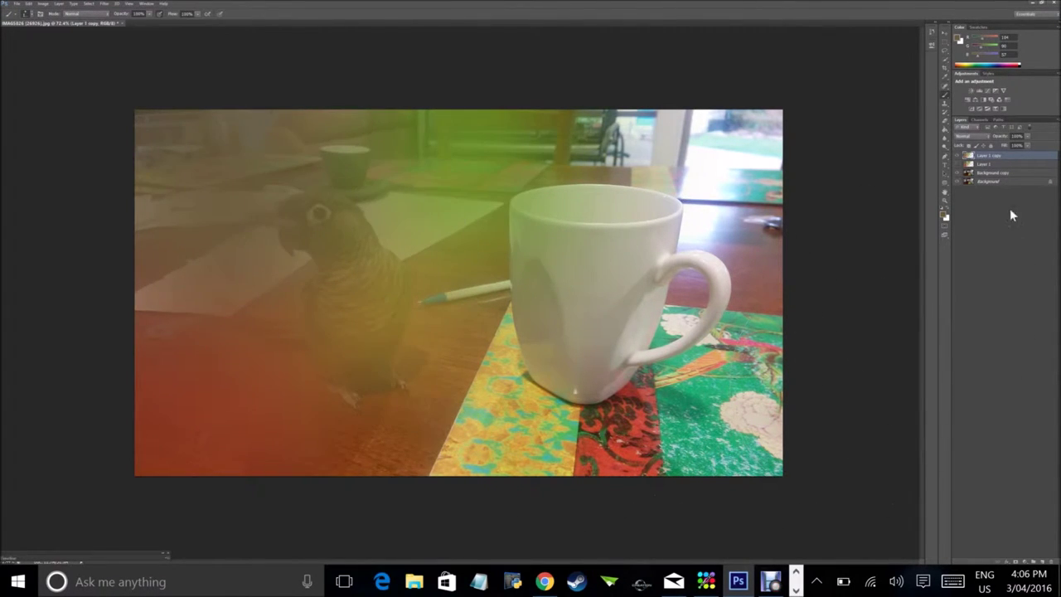
# Set the blurred paint copy's blend mode to Color Dodge.
pyautogui.click(981, 157)
pyautogui.doubleClick(981, 157)
pyautogui.click(912, 195)
pyautogui.hotkey('shift', '+')
pyautogui.hotkey('shift', '+')
# Crop the right side of the photo to cut off the mug.
pyautogui.press('c')
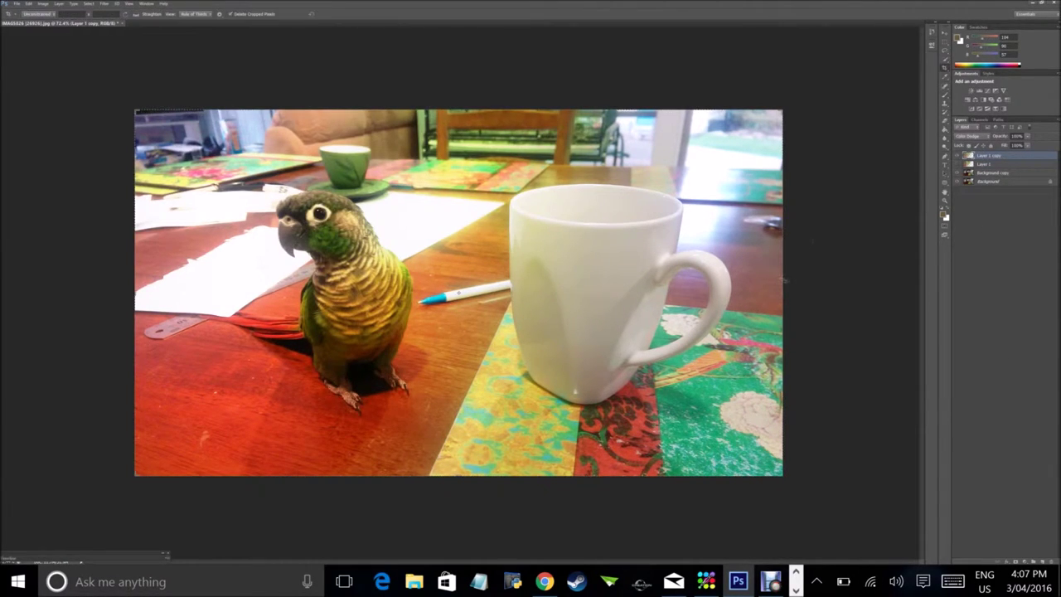
pyautogui.moveTo(782, 292); pyautogui.dragTo(670, 292)
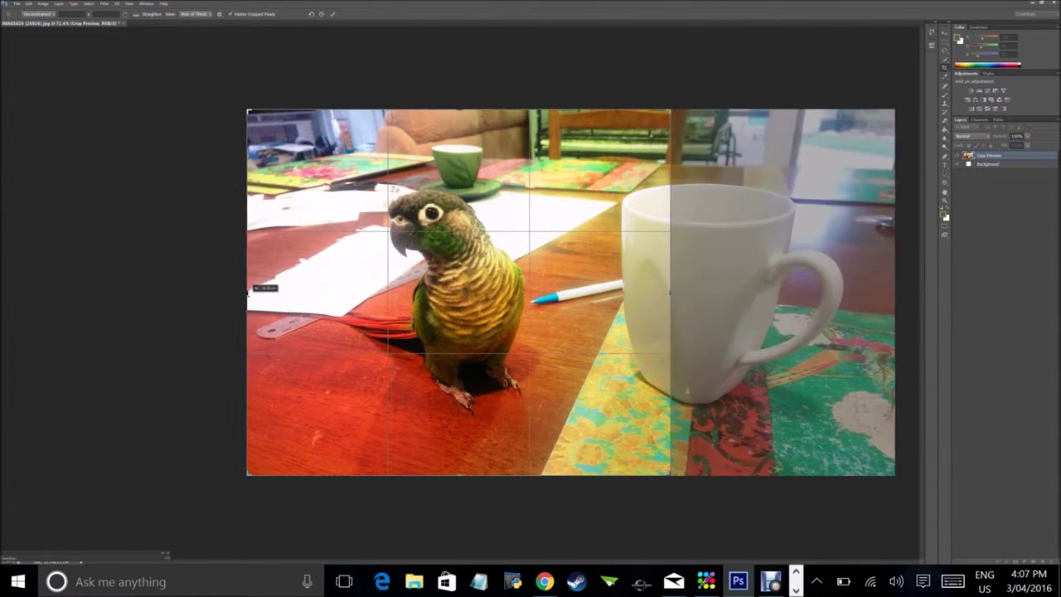
pyautogui.press('Return')
# Add a Multiply-blended copy of the brightened photo layer and compare it on and off.
pyautogui.click(996, 180)
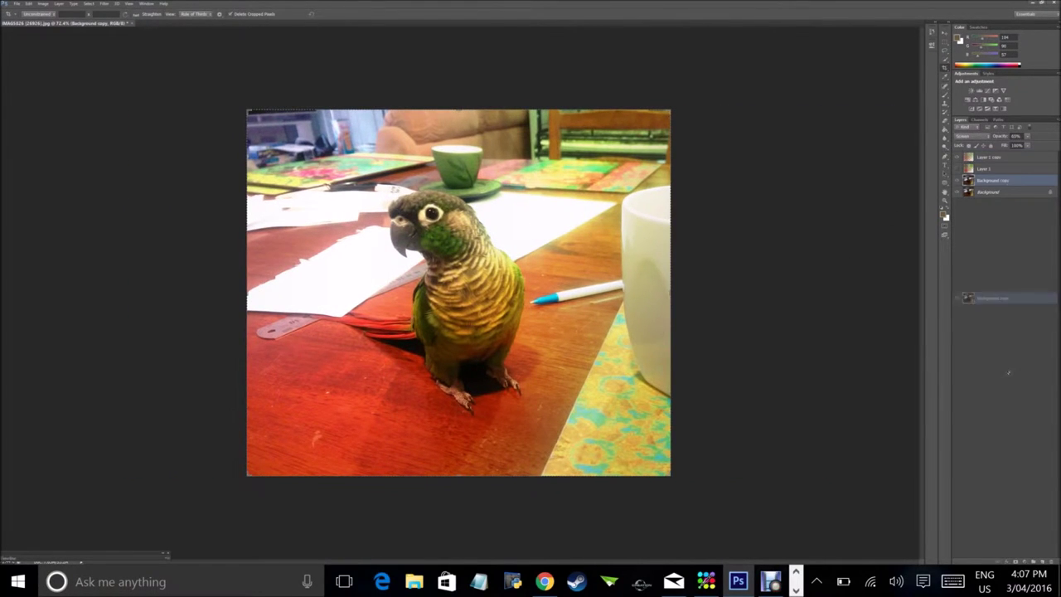
pyautogui.hotkey('ctrl', 'j')
pyautogui.click(970, 135)
pyautogui.click(961, 158)
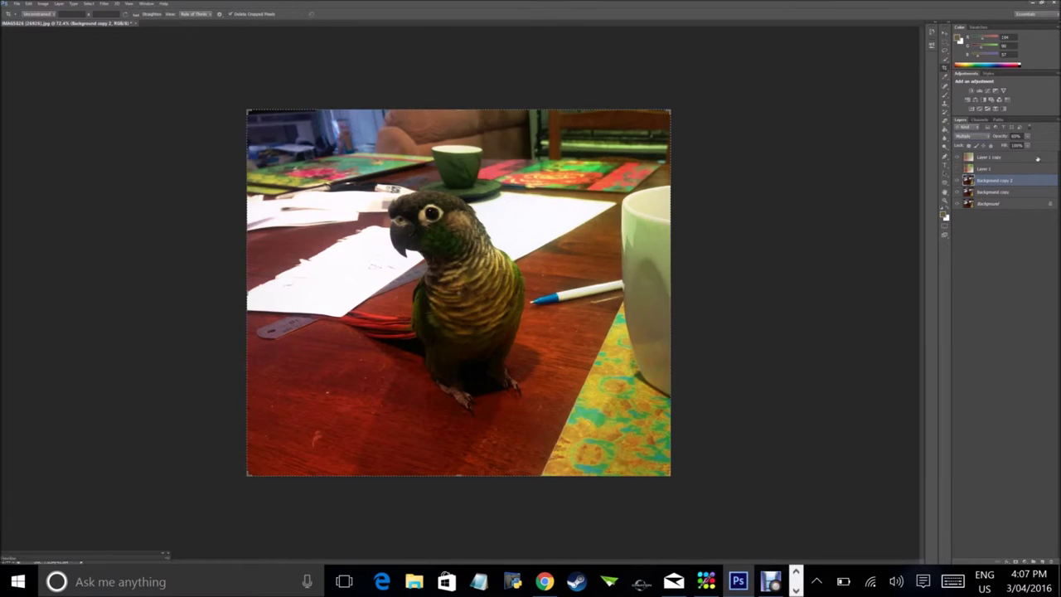
pyautogui.click(958, 180)
pyautogui.click(958, 180)
pyautogui.click(958, 180)
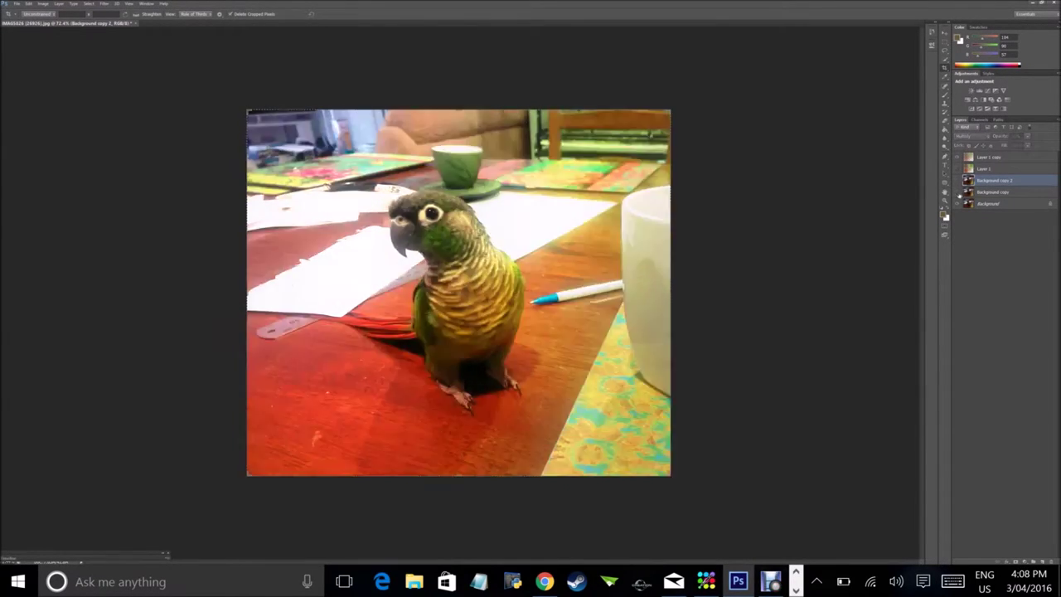
pyautogui.click(958, 179)
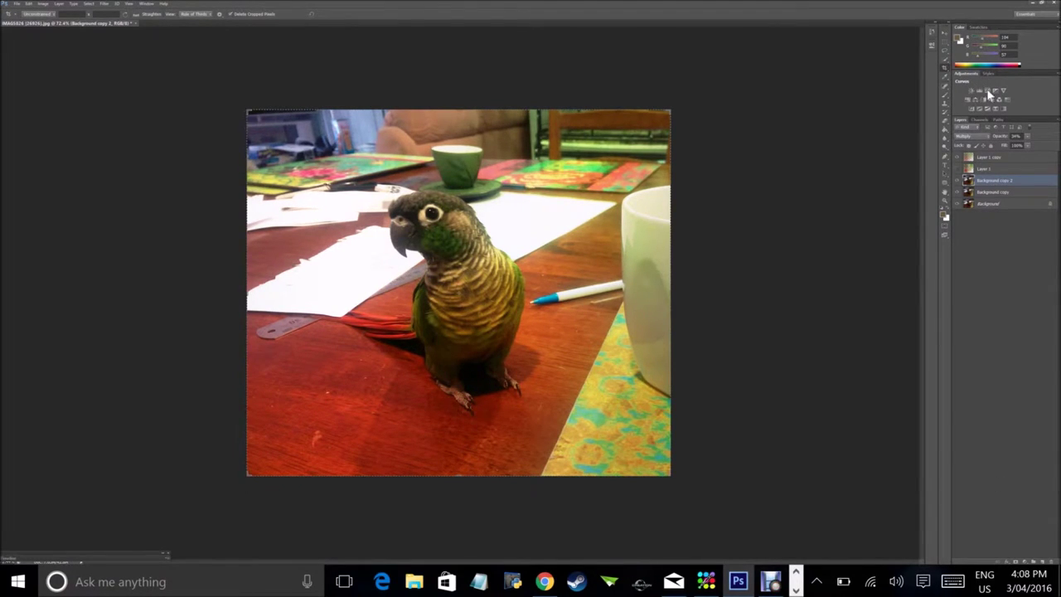
# Add a Curves 1 adjustment boosting contrast and compare it on and off.
pyautogui.click(988, 96)
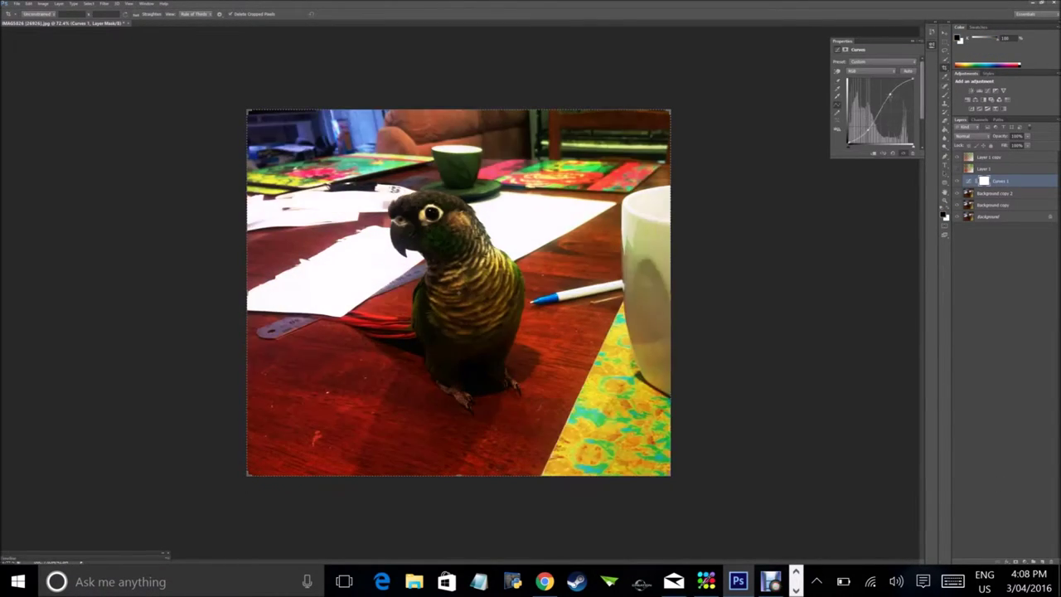
pyautogui.moveTo(885, 98); pyautogui.dragTo(877, 113)
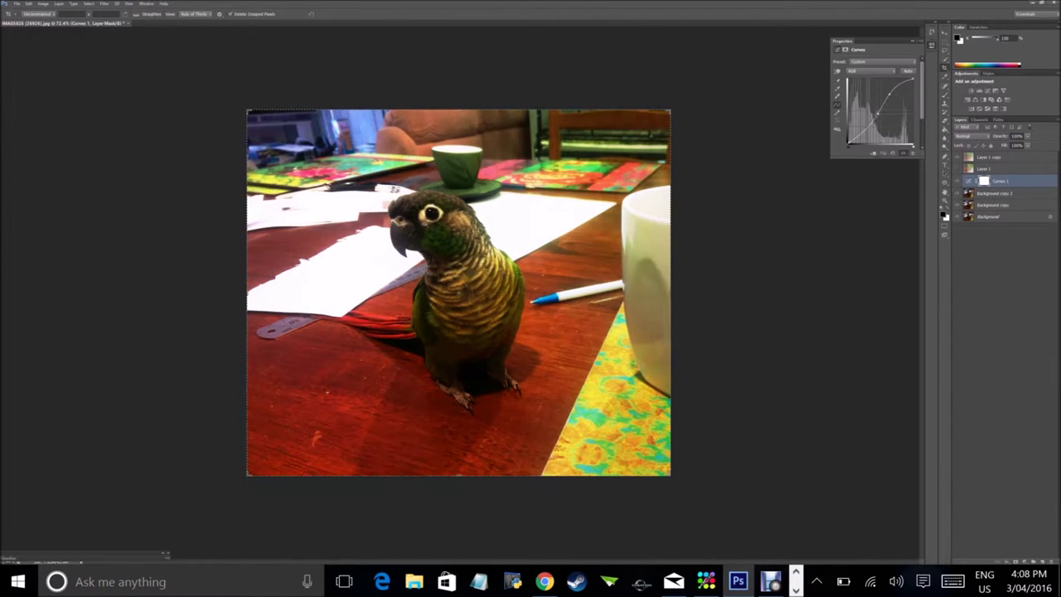
pyautogui.click(958, 180)
pyautogui.click(958, 180)
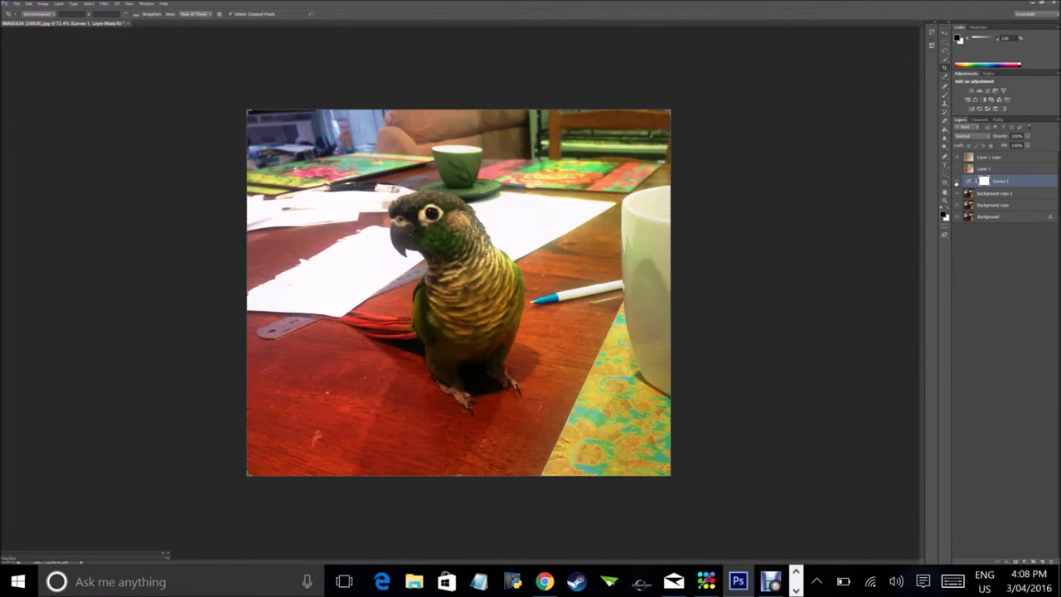
# Switch to the Brush, then duplicate the Background layer as Background copy 3.
pyautogui.press('b')
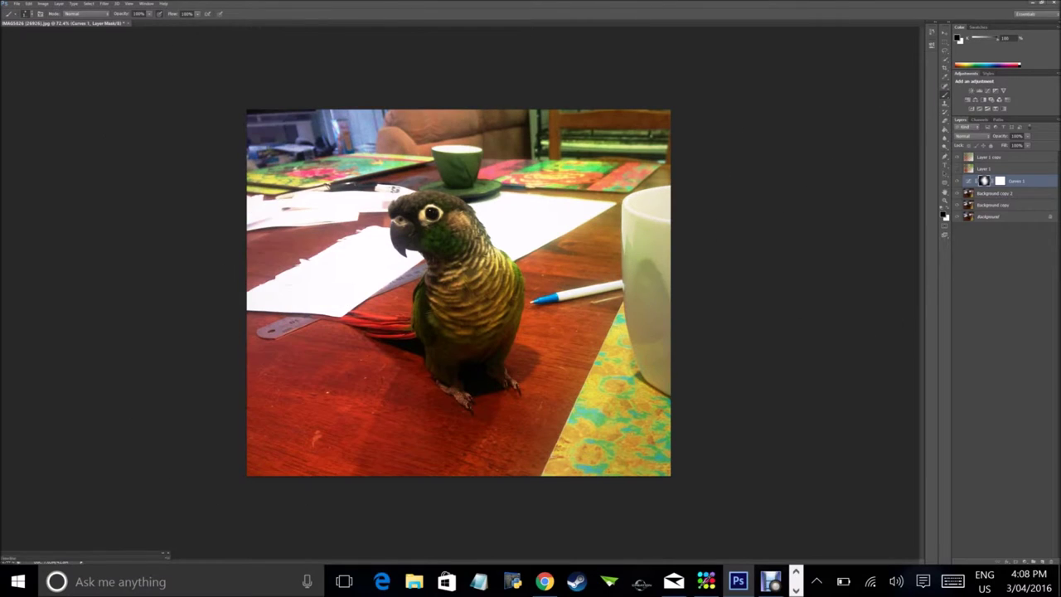
pyautogui.click(990, 193)
pyautogui.click(1010, 224)
pyautogui.hotkey('ctrl', 'j')
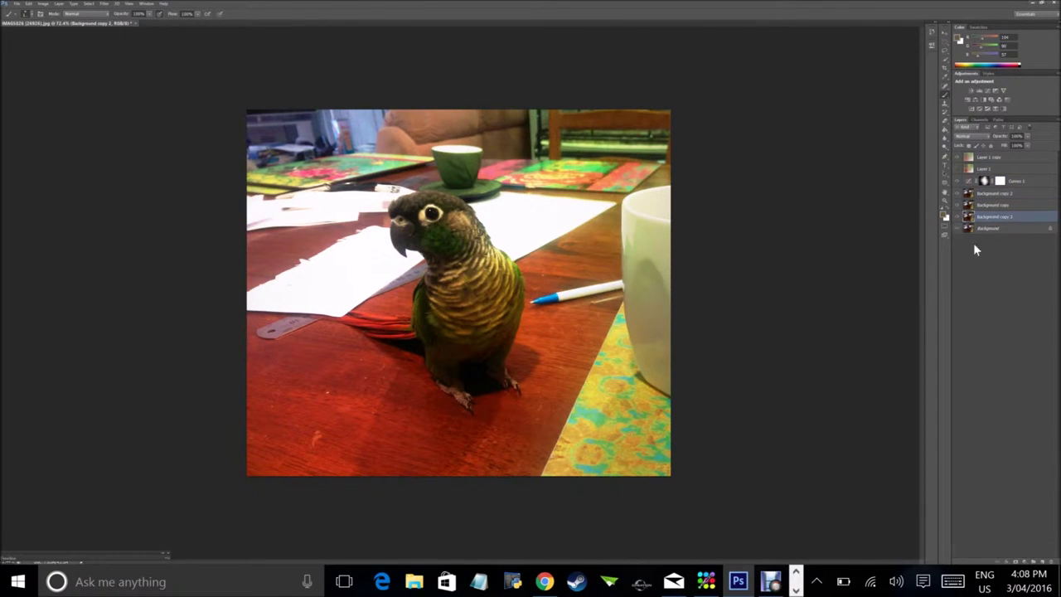
# Gaussian-blur Background copy 3 and hide the blur with an inverted mask.
pyautogui.click(105, 4)
pyautogui.click(350, 272)
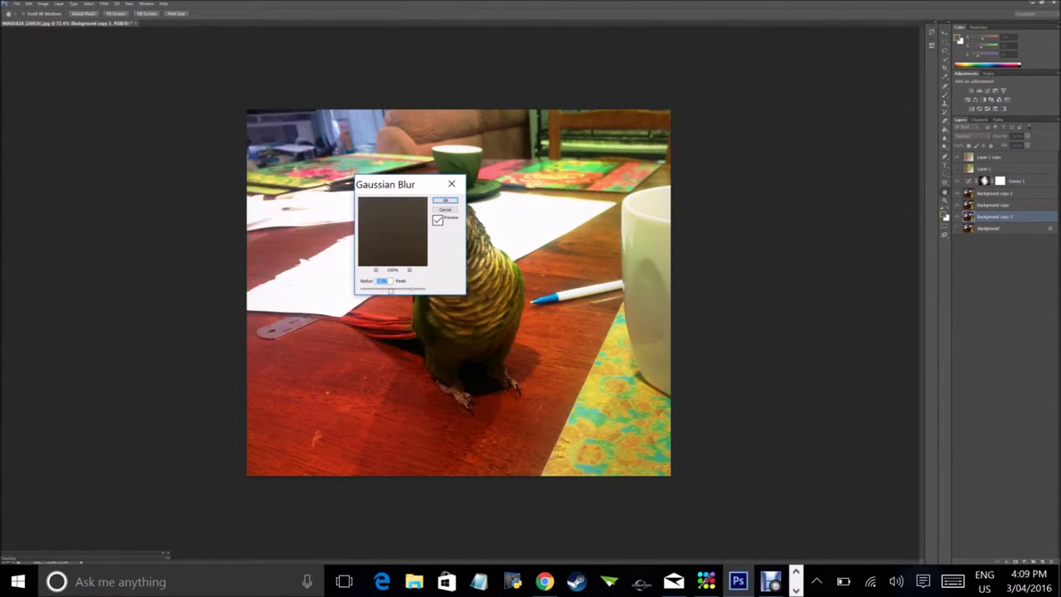
pyautogui.moveTo(380, 294); pyautogui.dragTo(374, 295)
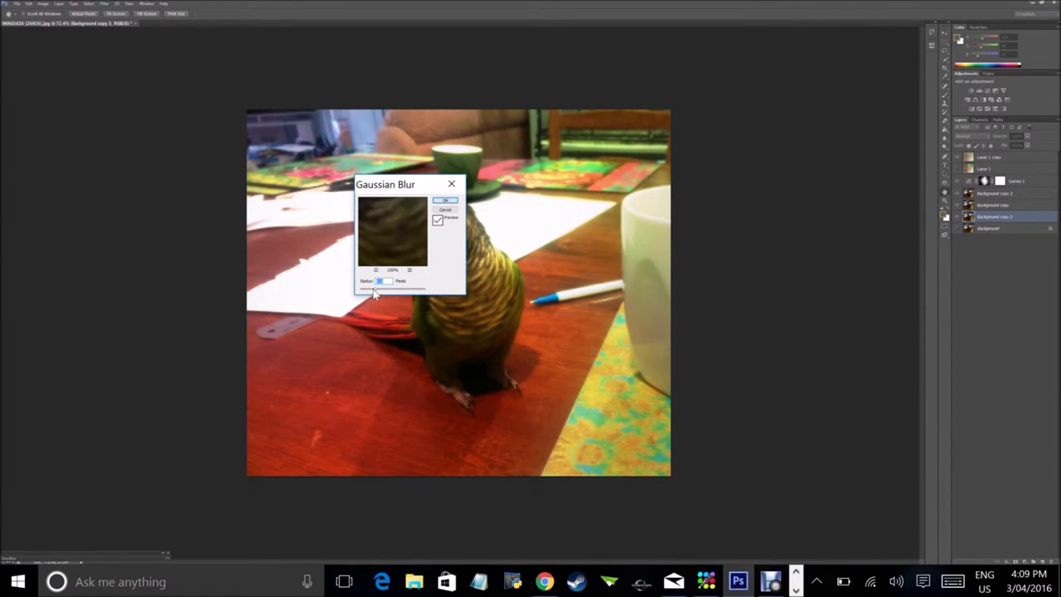
pyautogui.click(445, 201)
pyautogui.hotkey('ctrl', 'i')
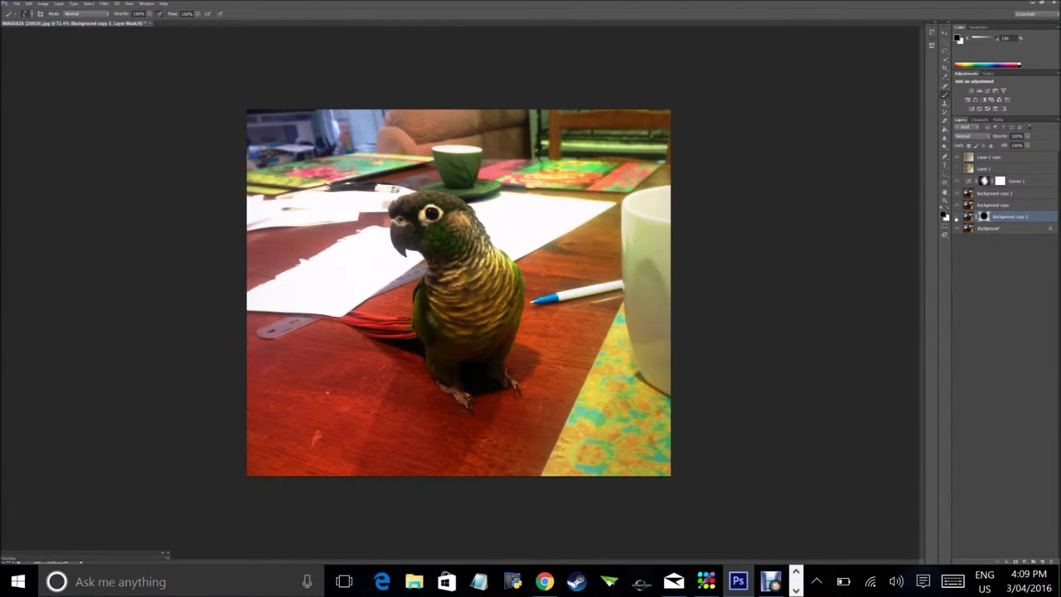
pyautogui.click(104, 3)
pyautogui.click(348, 286)
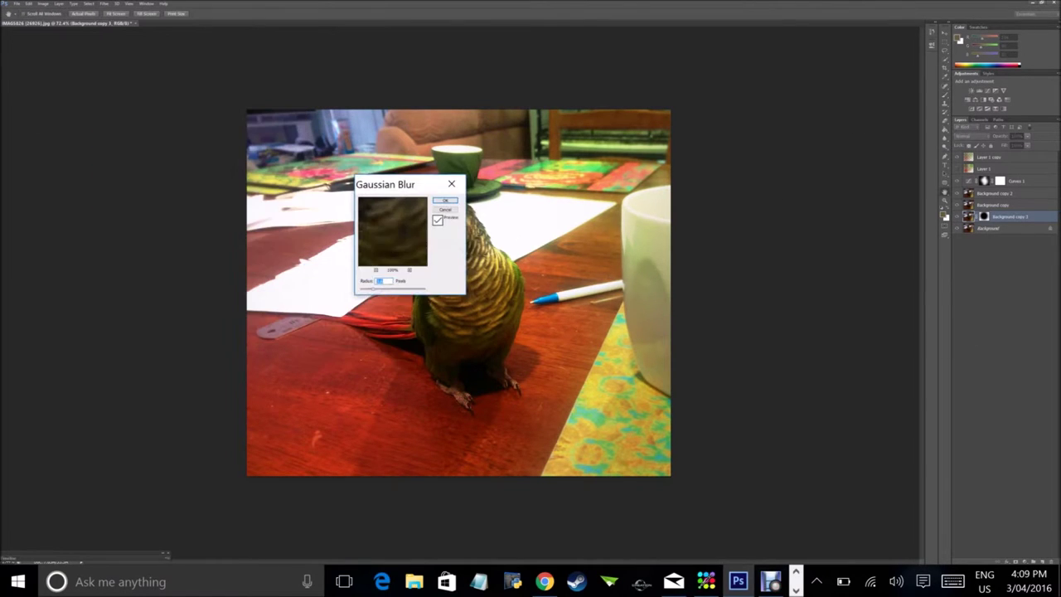
pyautogui.moveTo(394, 181); pyautogui.dragTo(781, 191)
pyautogui.press('Return')
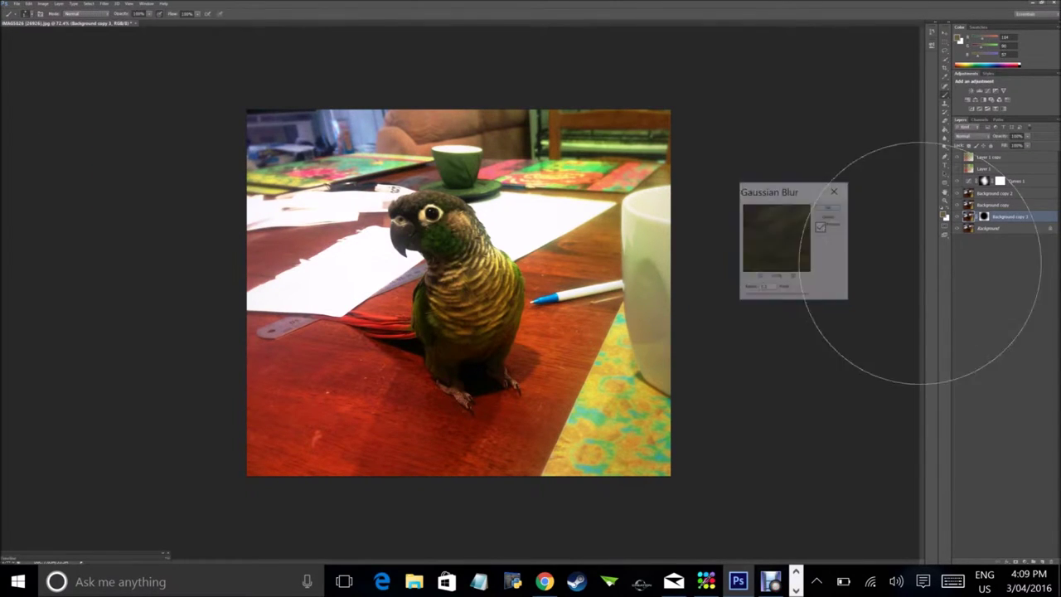
# Paint near-white haze along the image sides on new Layer 2, blended Linear Dodge.
pyautogui.hotkey('ctrl', 'shift', 'alt', 'n')
pyautogui.click(945, 214)
pyautogui.click(444, 178)
pyautogui.press('Return')
pyautogui.press('b')
pyautogui.moveTo(710, 142)
pyautogui.mouseDown()
pyautogui.moveTo(675, 238)
pyautogui.moveTo(237, 307)
pyautogui.moveTo(586, 332)
pyautogui.mouseUp()
pyautogui.press('Down')
pyautogui.press('Down')
pyautogui.press('Down')
pyautogui.press('Down')
pyautogui.press('Down')
pyautogui.press('Down')
pyautogui.press('Down')
pyautogui.press('Down')
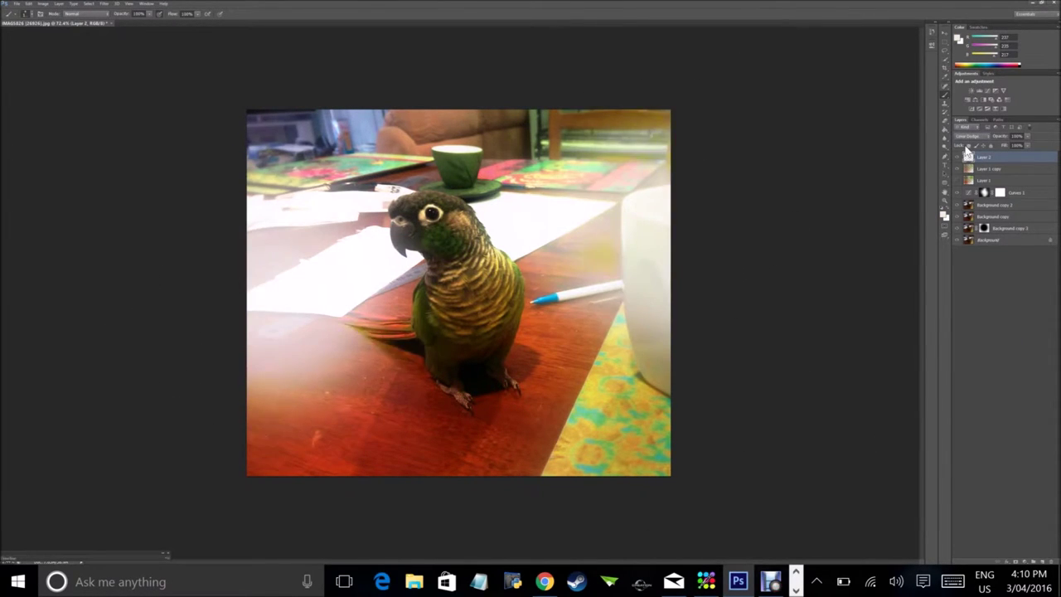
pyautogui.press('Down')
pyautogui.press('Down')
pyautogui.press('Down')
pyautogui.press('Down')
pyautogui.press('Down')
pyautogui.press('Down')
pyautogui.press('Down')
pyautogui.press('Down')
pyautogui.press('Down')
pyautogui.press('Down')
pyautogui.press('Down')
# Cycle through blend modes on Layer 2's haze to compare the results.
pyautogui.press('Up')
pyautogui.press('Up')
pyautogui.press('Up')
pyautogui.press('Up')
pyautogui.press('Up')
pyautogui.press('Up')
pyautogui.press('Up')
pyautogui.press('Up')
pyautogui.press('Up')
pyautogui.press('Up')
pyautogui.press('Up')
pyautogui.press('Up')
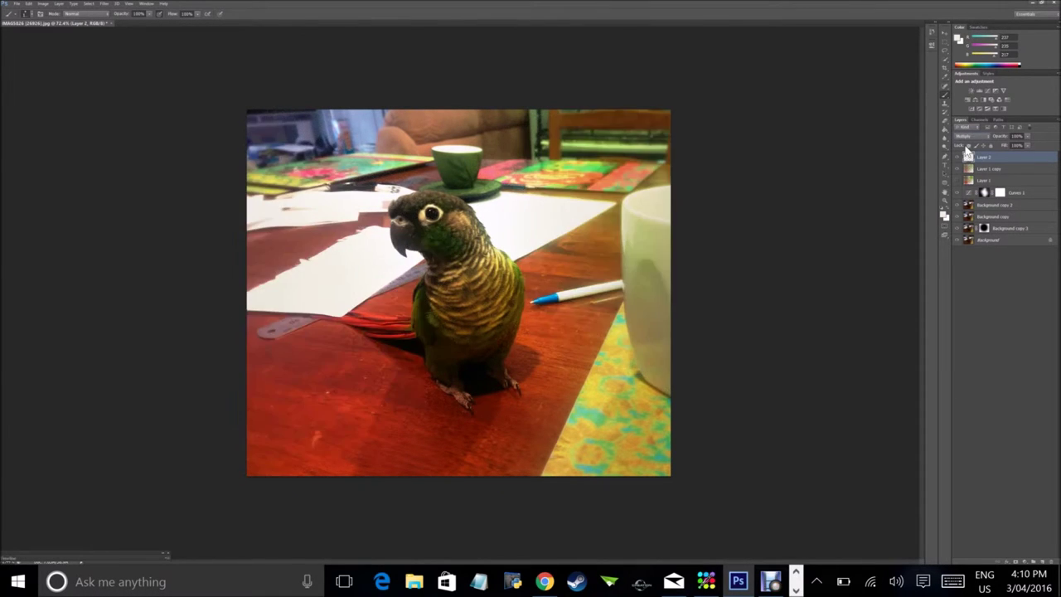
pyautogui.press('Up')
pyautogui.press('Down')
pyautogui.press('Up')
pyautogui.press('Down')
# Add Layer 3 with a 432 px soft brush, undoing a haze dab on the green cup.
pyautogui.hotkey('ctrl', 'shift', 'alt', 'n')
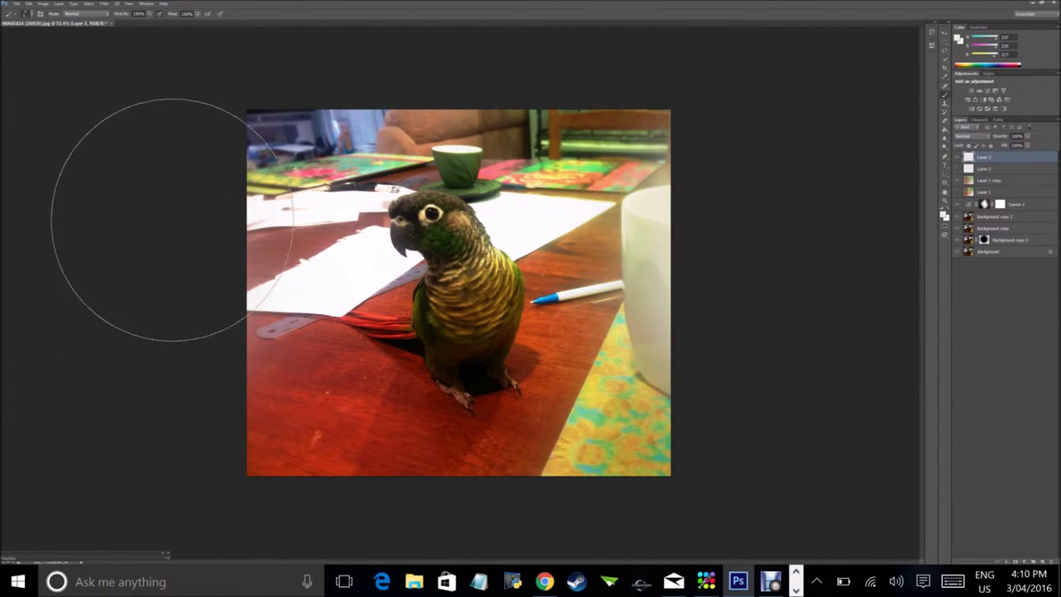
pyautogui.click(27, 13)
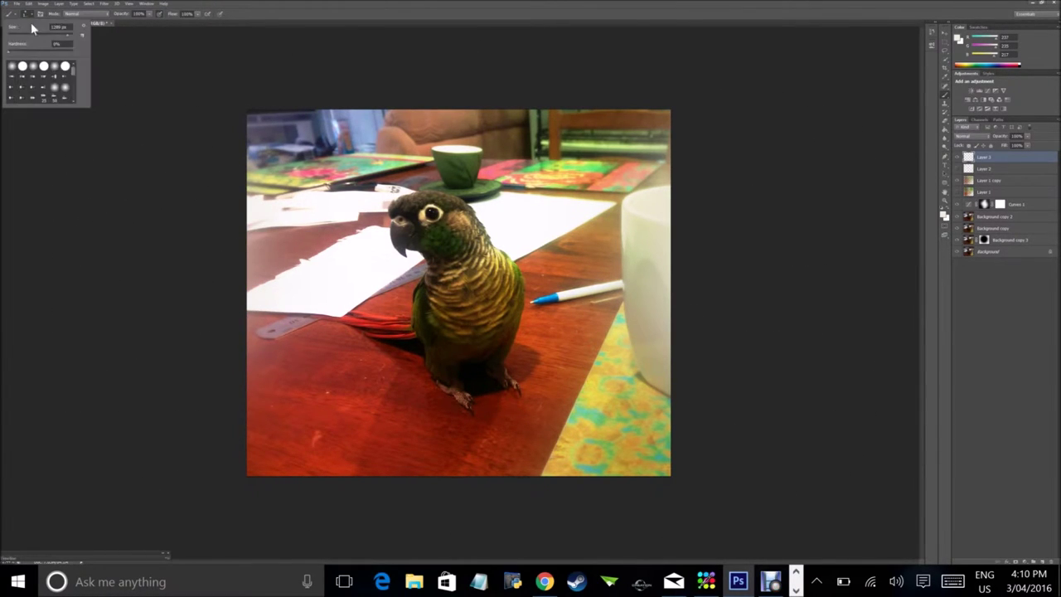
pyautogui.moveTo(49, 26); pyautogui.dragTo(73, 26)
pyautogui.click(463, 154)
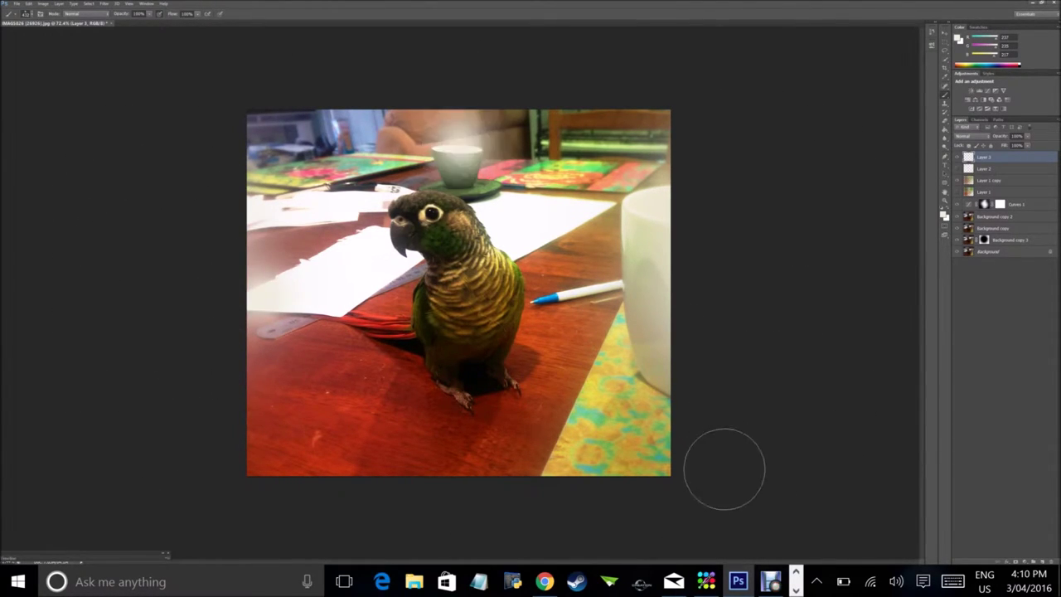
pyautogui.click(950, 106)
pyautogui.hotkey('ctrl', 'z')
# Paint soft white haze over the couch above the cup and near the mug's top.
pyautogui.click(26, 14)
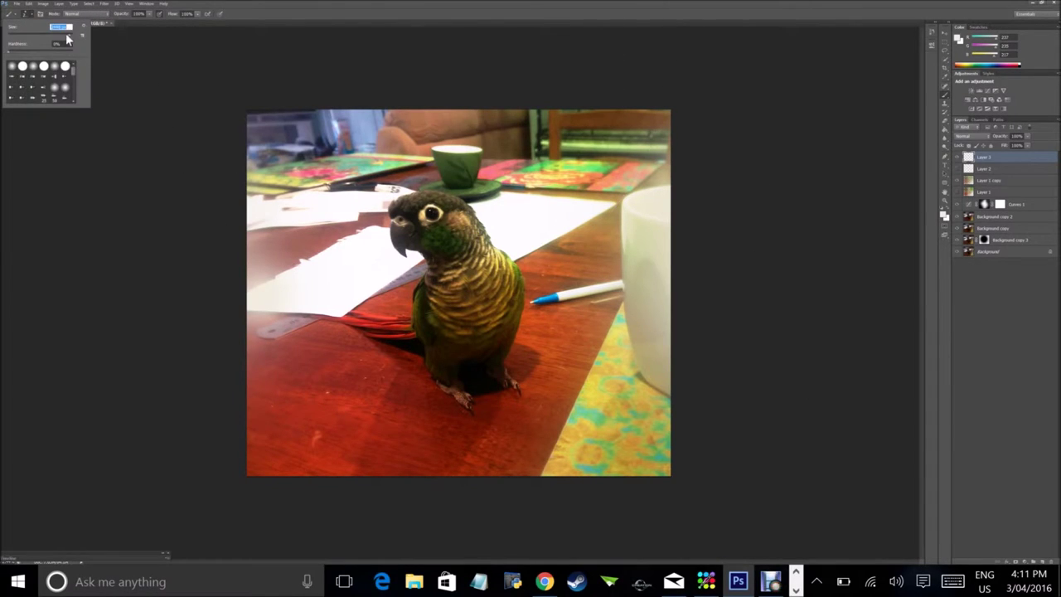
pyautogui.click(454, 89)
pyautogui.click(461, 136)
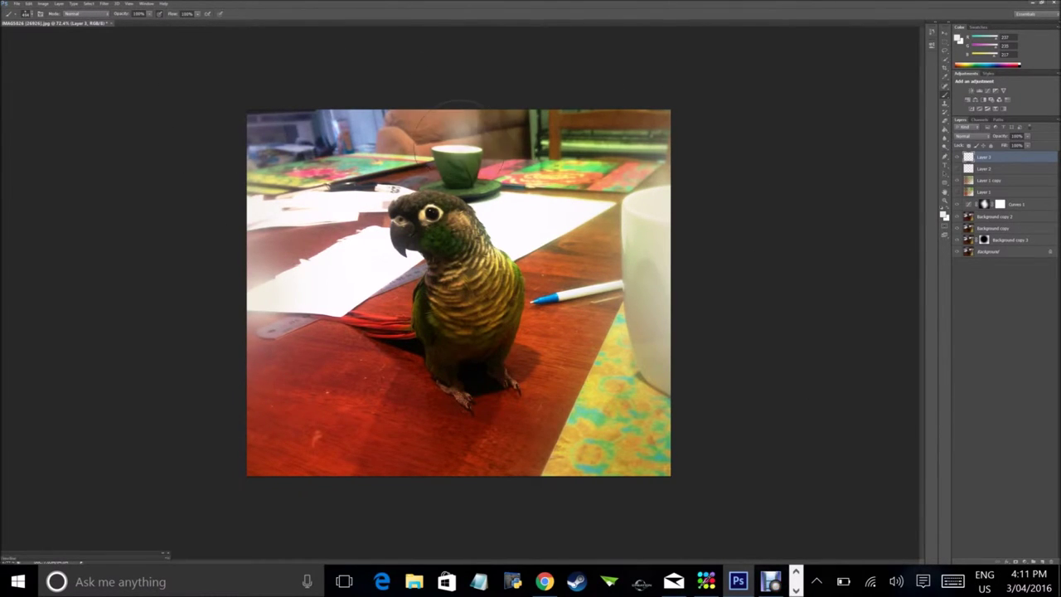
pyautogui.click(634, 214)
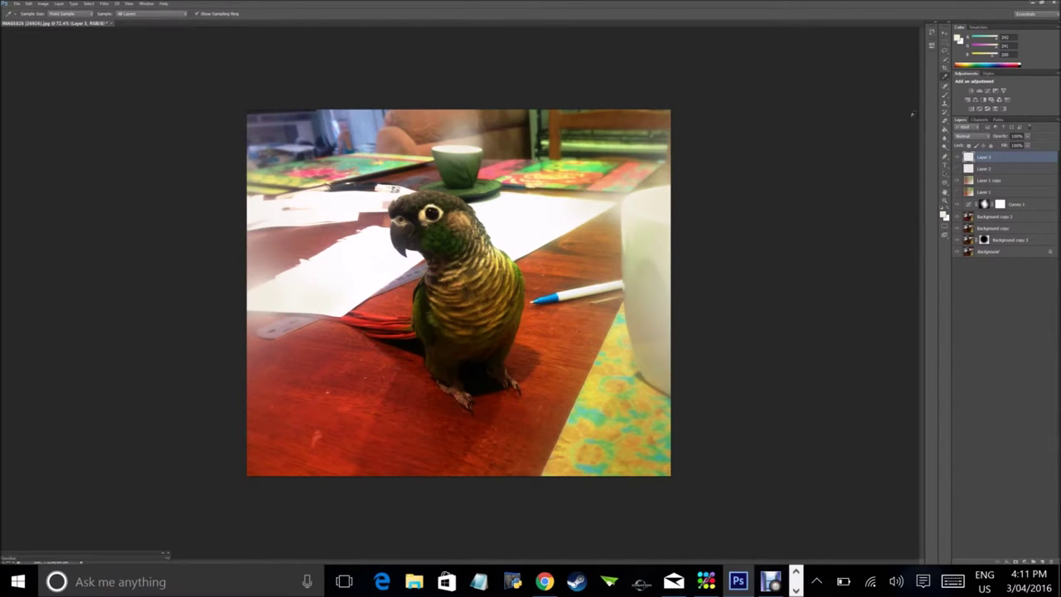
# Add Layers 4 and 5 and paint a green glow over the chest, dark over the neck.
pyautogui.hotkey('ctrl', 'shift', 'alt', 'n')
pyautogui.press('e')
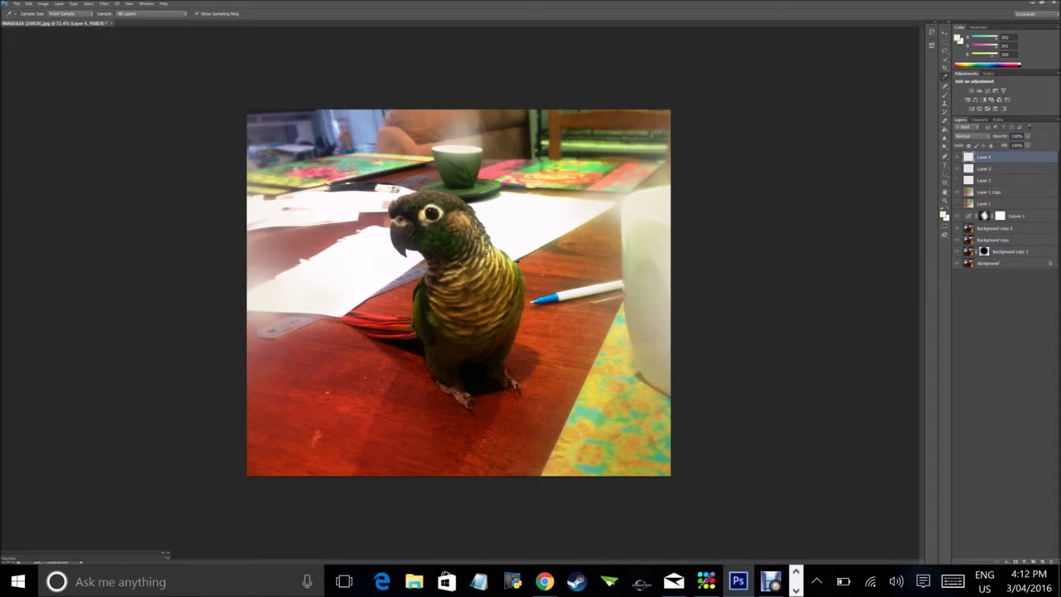
pyautogui.hotkey('ctrl', 'shift', 'alt', 'n')
pyautogui.moveTo(406, 315); pyautogui.dragTo(522, 244)
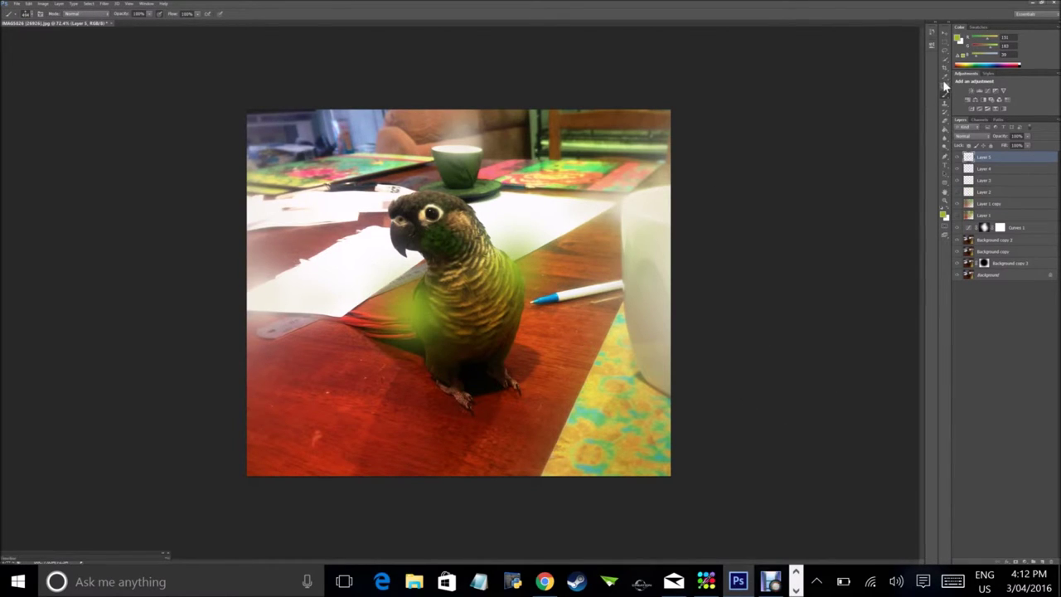
pyautogui.moveTo(458, 224); pyautogui.dragTo(410, 261)
# Paint a red glow left of the chest and sampled muted colour over the parrot's chest.
pyautogui.press('i')
pyautogui.press('b')
pyautogui.moveTo(406, 348); pyautogui.dragTo(355, 307)
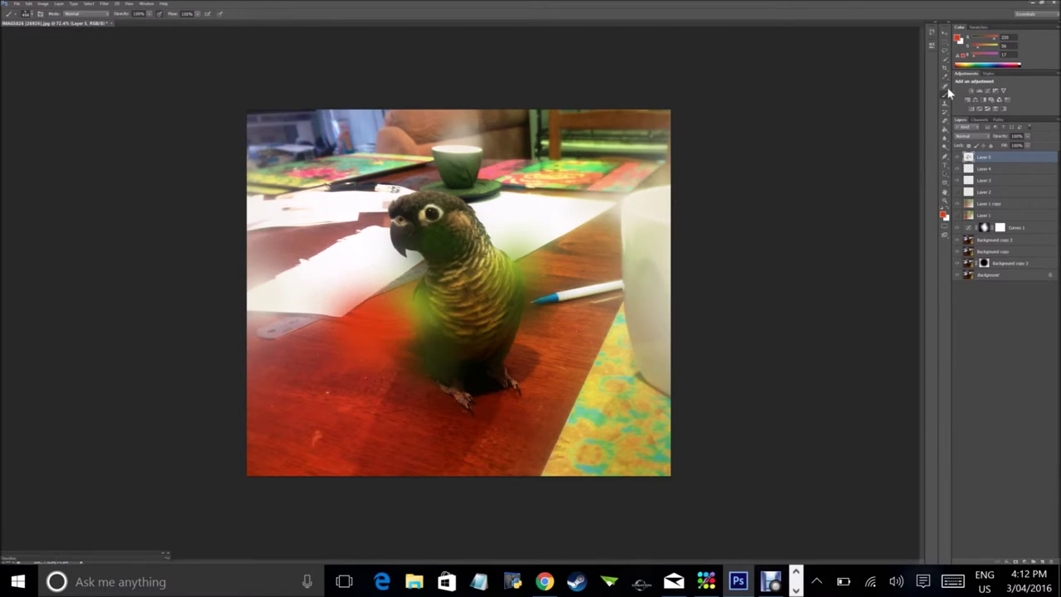
pyautogui.click(499, 341)
pyautogui.click(943, 96)
pyautogui.click(946, 96)
pyautogui.click(481, 311)
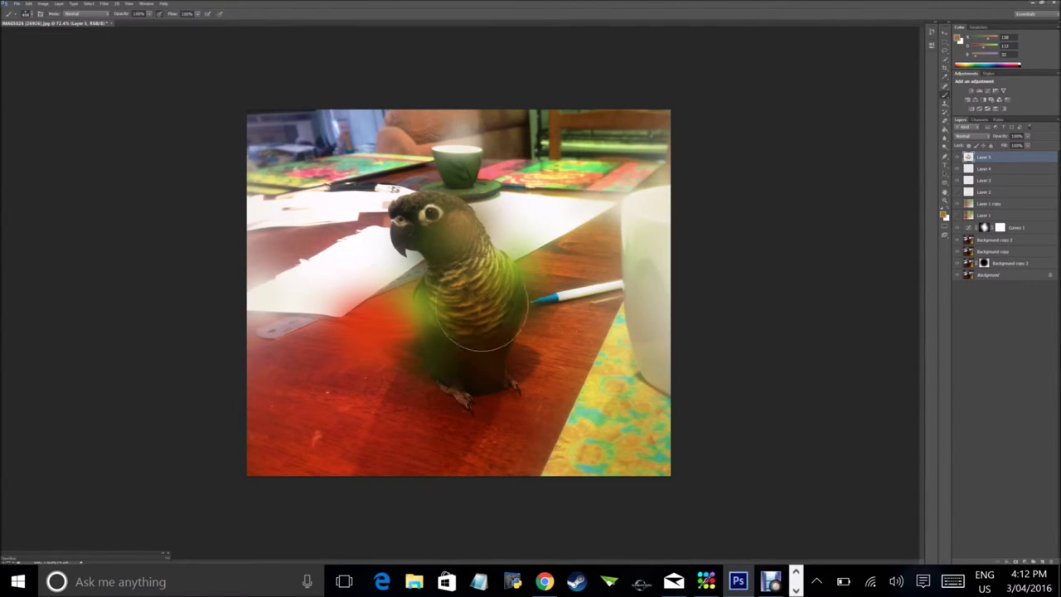
pyautogui.click(945, 86)
# Set Layer 5's blend mode to Soft Light and compare it hidden and shown.
pyautogui.press('b')
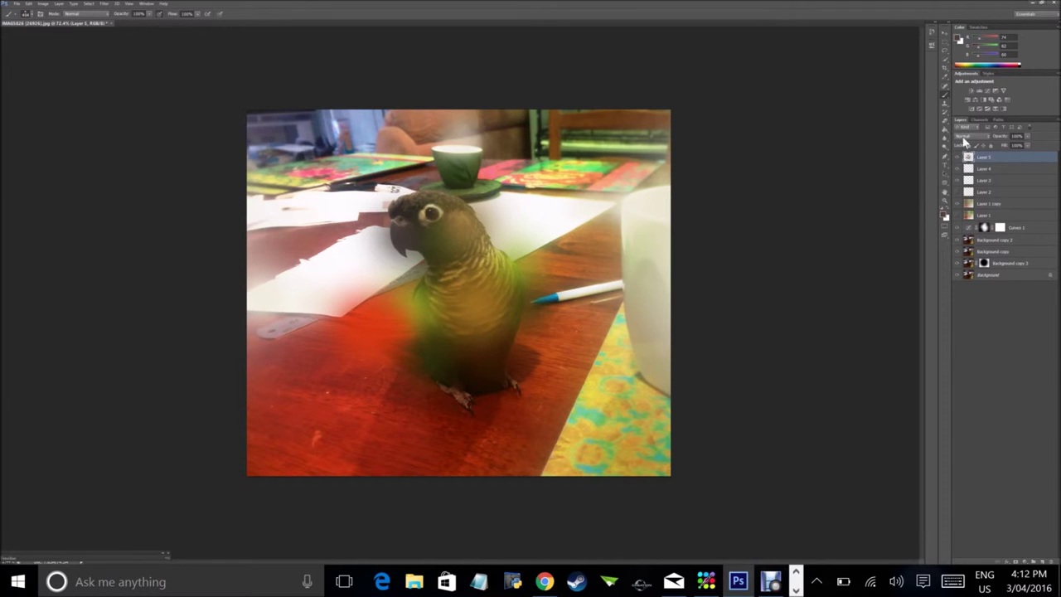
pyautogui.scroll(-3, 964, 137)
pyautogui.scroll(-3, 964, 137)
pyautogui.scroll(-3, 964, 137)
pyautogui.scroll(-2, 965, 141)
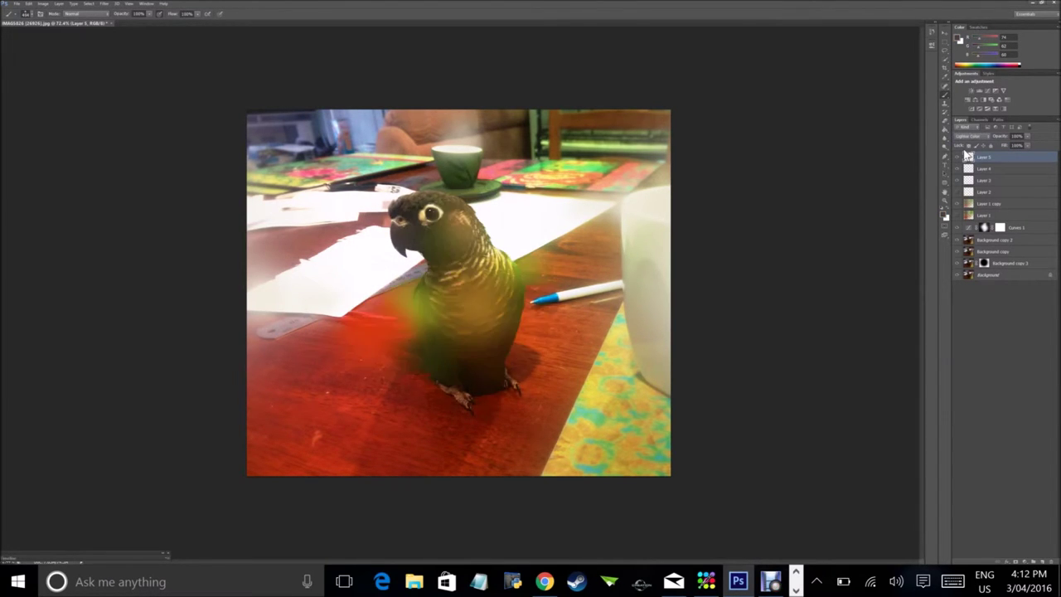
pyautogui.scroll(-3, 966, 153)
pyautogui.scroll(-3, 966, 153)
pyautogui.scroll(-4, 966, 153)
pyautogui.scroll(-4, 966, 154)
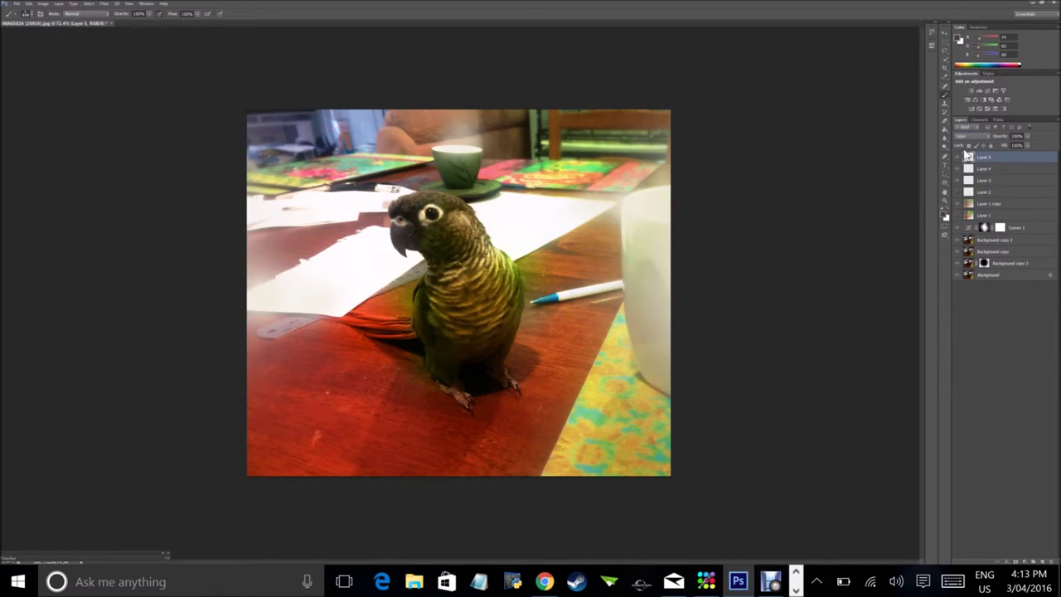
pyautogui.scroll(-2, 966, 155)
pyautogui.scroll(-2, 966, 155)
pyautogui.scroll(-1, 958, 161)
pyautogui.click(966, 136)
pyautogui.click(966, 136)
pyautogui.click(962, 145)
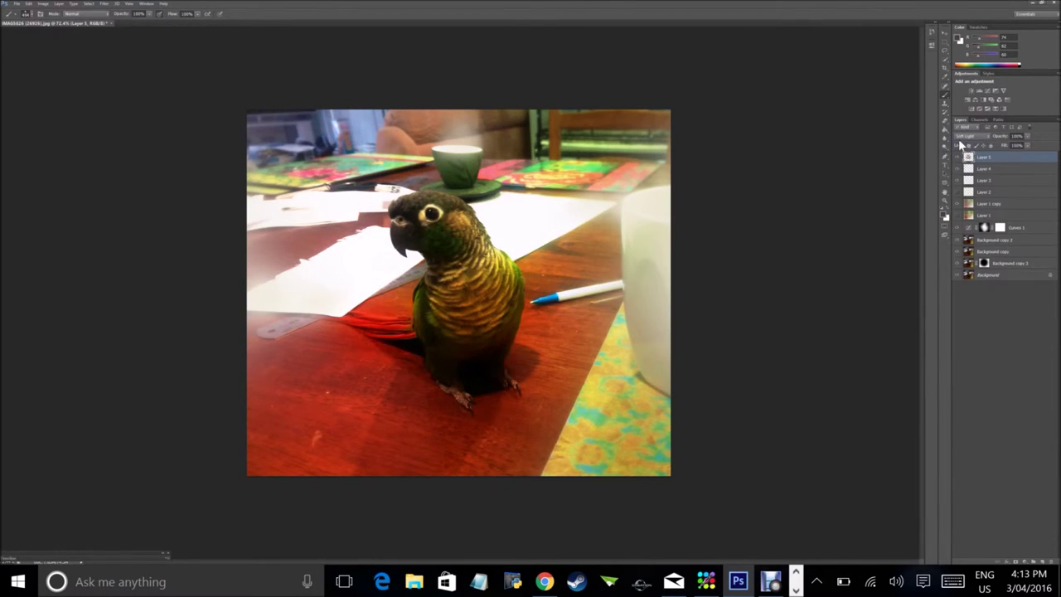
pyautogui.click(958, 156)
# Soften Layer 5 with a Gaussian Blur and toggle Layer 1's glow to compare.
pyautogui.click(105, 4)
pyautogui.click(398, 274)
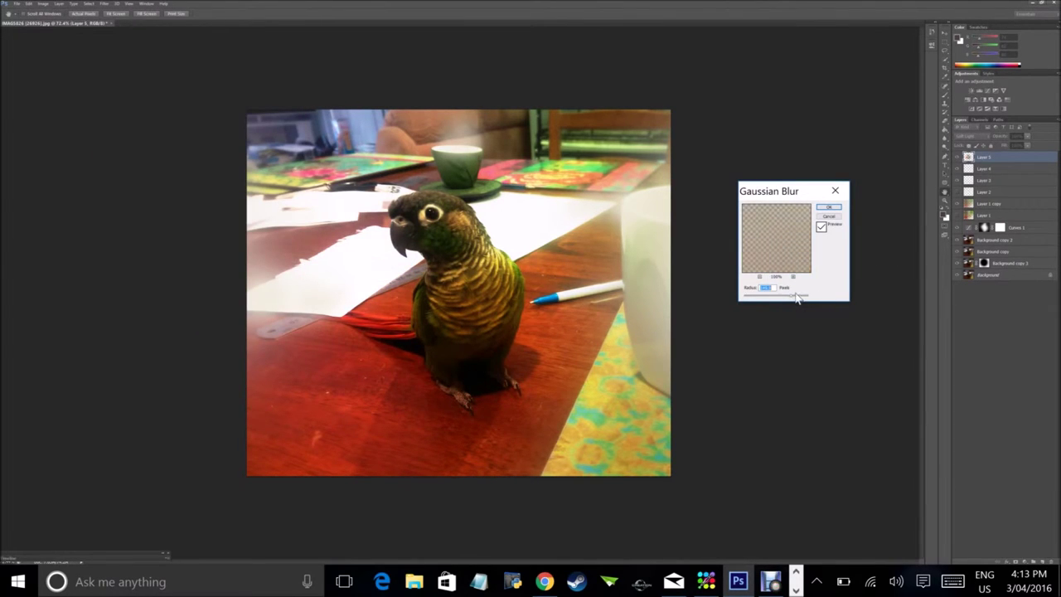
pyautogui.click(829, 207)
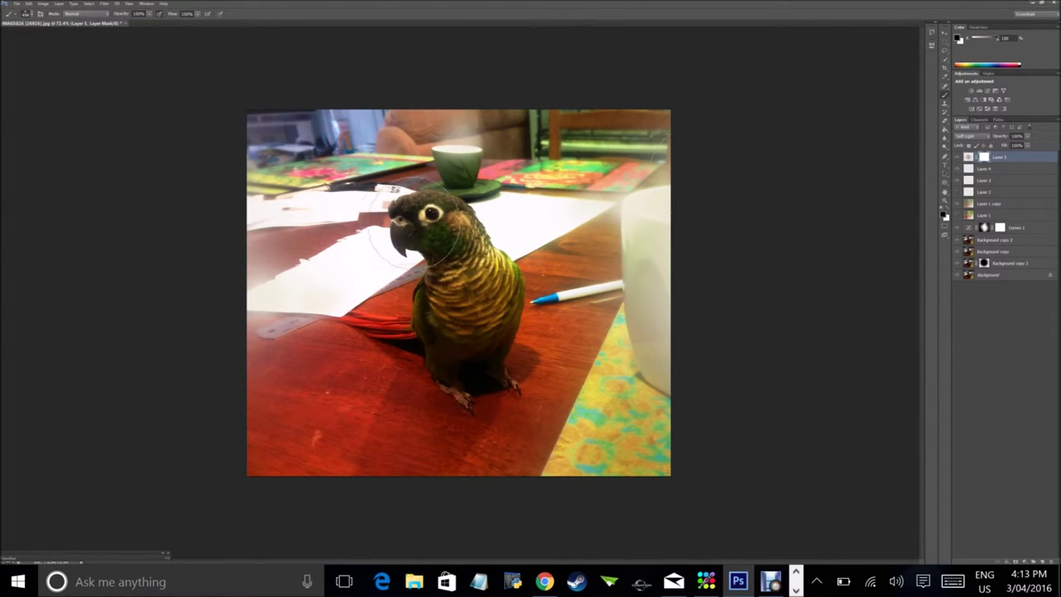
pyautogui.click(957, 215)
pyautogui.click(957, 214)
# Set Layer 1's blend mode to Color Dodge, hide it, and add an empty Layer 6.
pyautogui.click(985, 215)
pyautogui.click(967, 136)
pyautogui.press('Down')
pyautogui.press('Down')
pyautogui.press('Down')
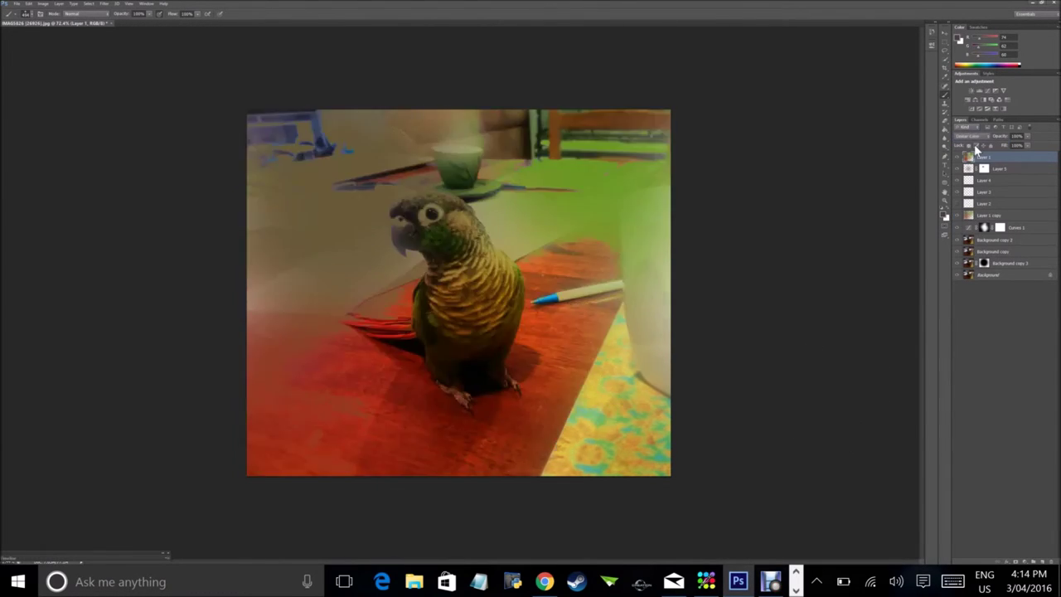
pyautogui.press('Down')
pyautogui.press('Down')
pyautogui.press('Down')
pyautogui.press('Down')
pyautogui.press('Down')
pyautogui.press('Down')
pyautogui.press('Down')
pyautogui.press('Down')
pyautogui.press('Down')
pyautogui.press('Down')
pyautogui.press('Down')
pyautogui.press('Down')
pyautogui.press('Down')
pyautogui.press('Down')
pyautogui.press('Down')
pyautogui.press('Down')
pyautogui.press('Down')
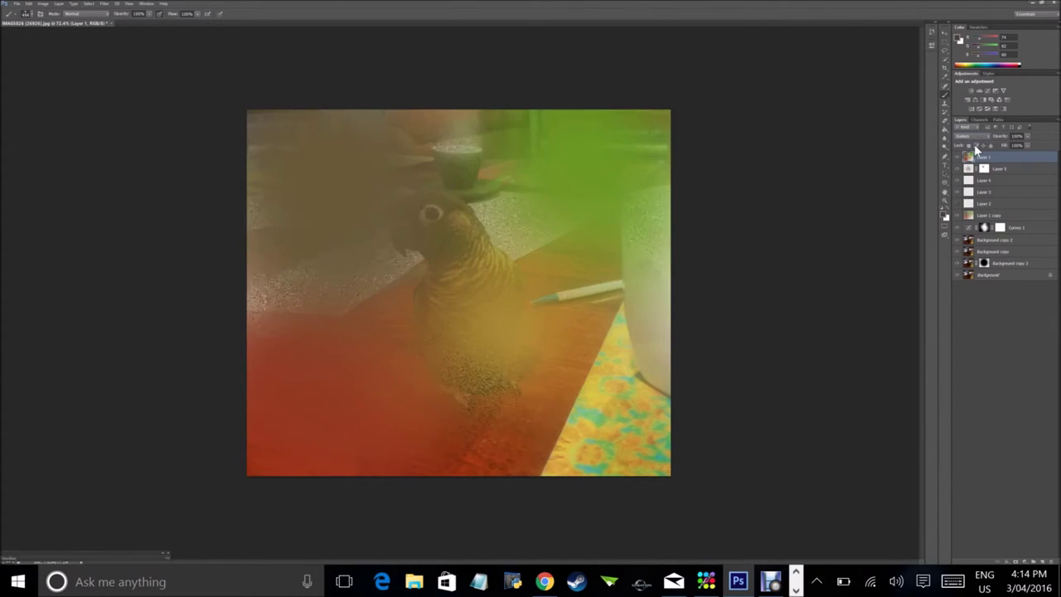
pyautogui.press('Down')
pyautogui.press('Down')
pyautogui.press('Down')
pyautogui.press('Down')
pyautogui.press('Down')
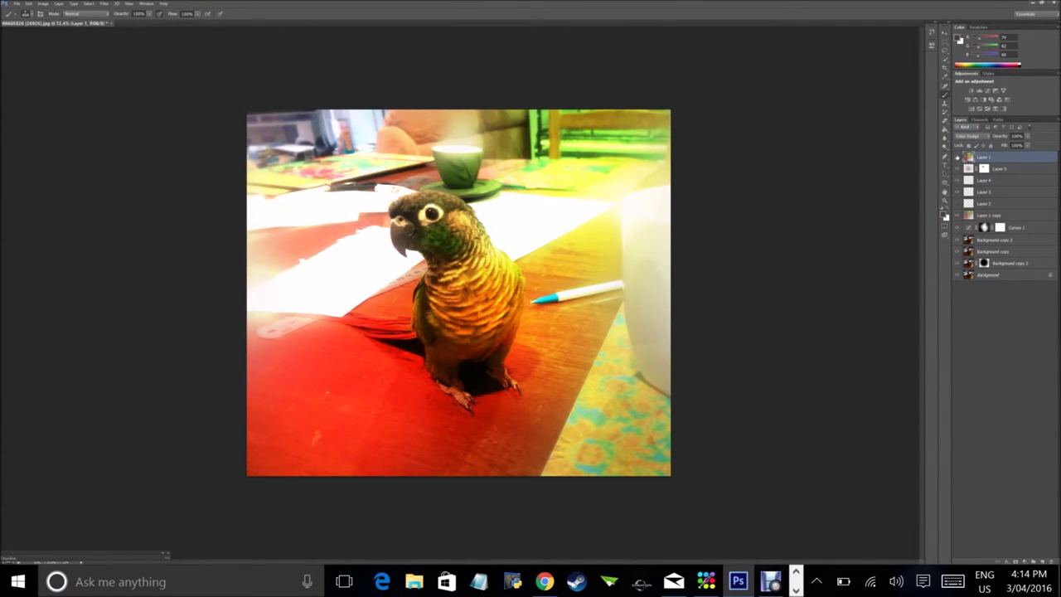
pyautogui.click(958, 157)
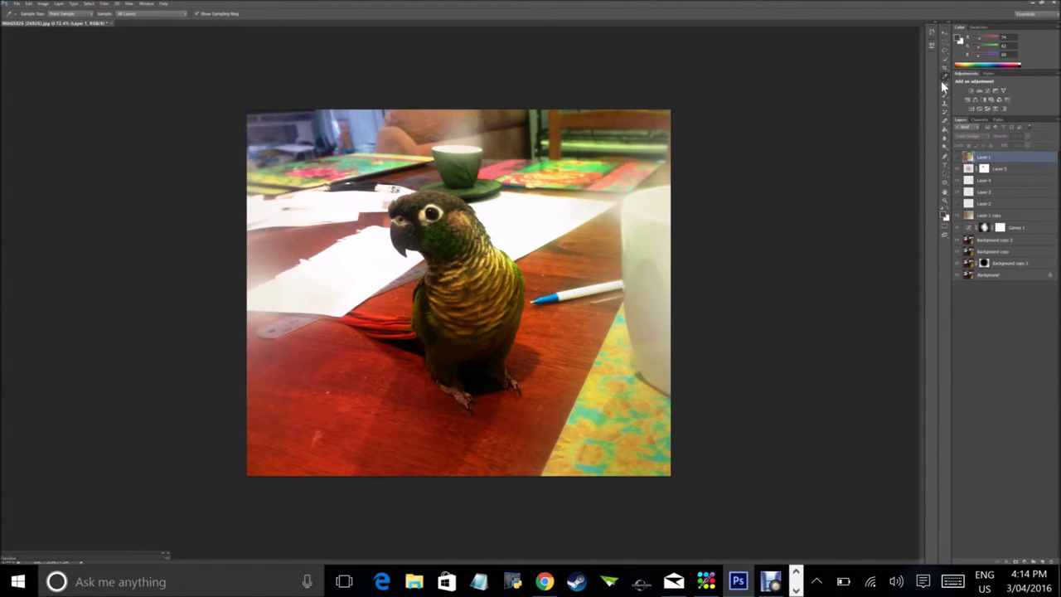
pyautogui.click(1032, 563)
pyautogui.click(27, 13)
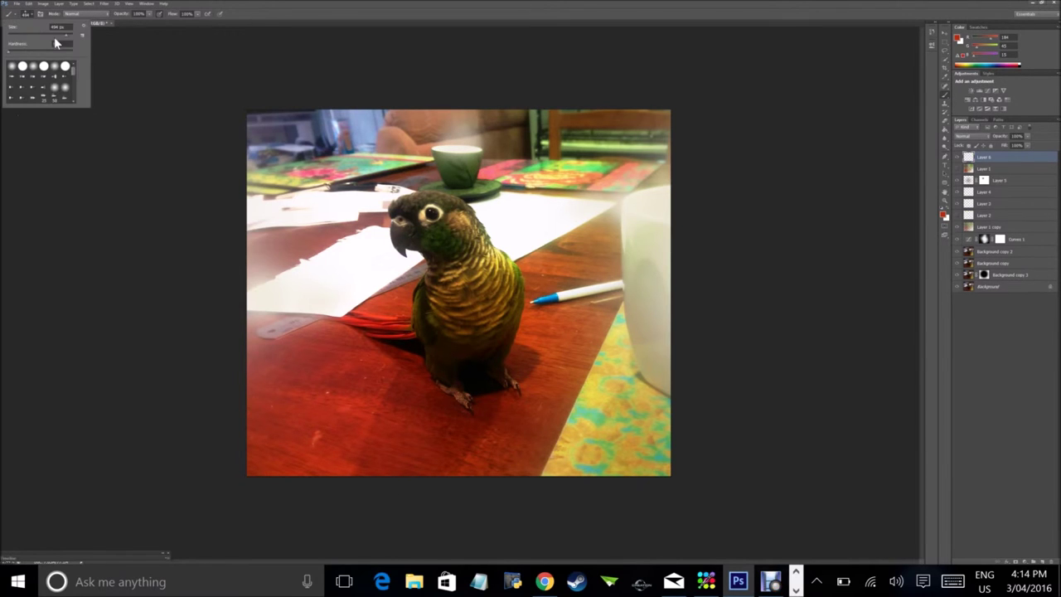
# Paint a soft red glow over the lower-left table and the patterned lower-right corner.
pyautogui.press('Return')
pyautogui.click(229, 509)
pyautogui.press('i')
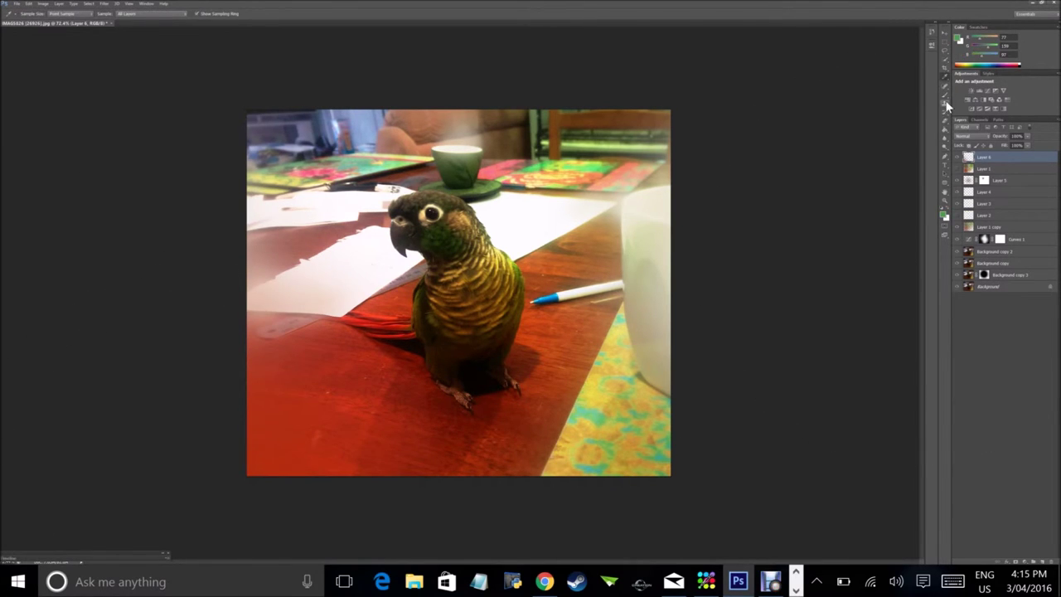
pyautogui.moveTo(630, 390); pyautogui.dragTo(746, 465)
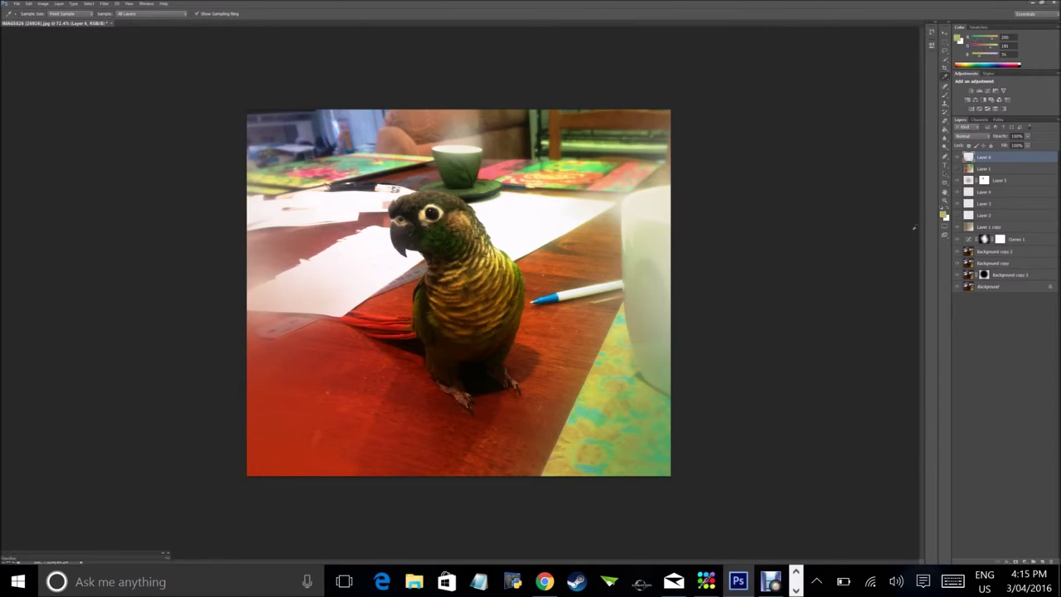
pyautogui.scroll(-2, 509, 462)
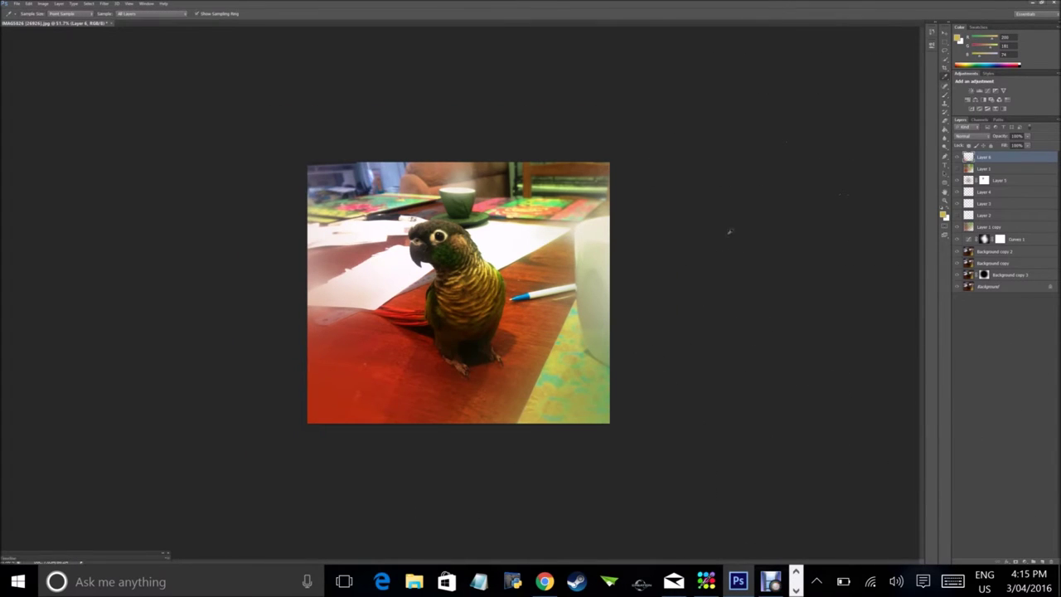
pyautogui.press('b')
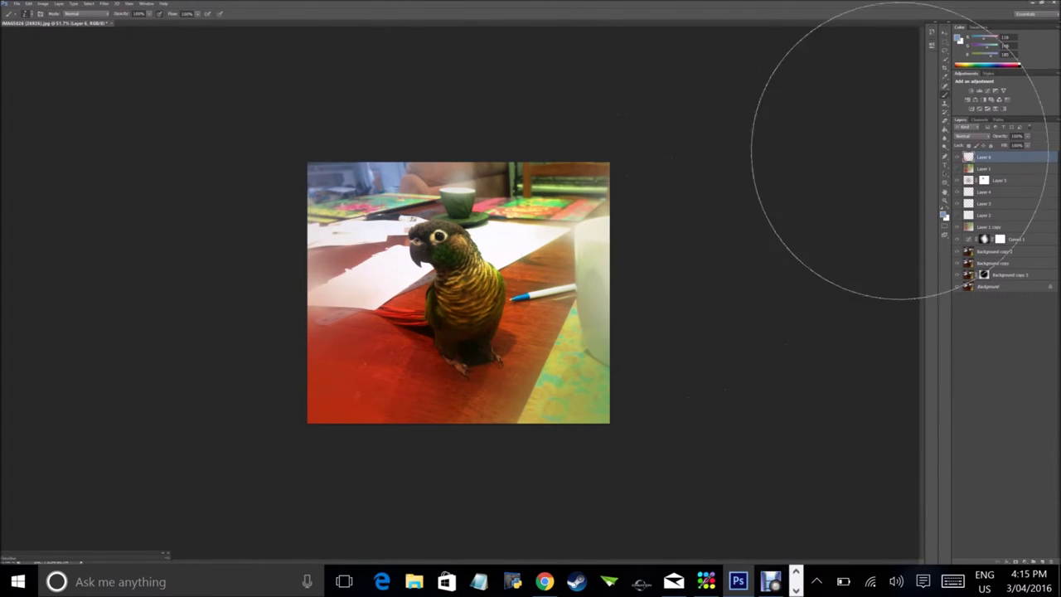
pyautogui.keyDown('alt'); pyautogui.click(572, 178); pyautogui.keyUp('alt')
# Give the painted layer a darker blend mode, choose a brush preset, then select Background copy 2.
pyautogui.click(969, 135)
pyautogui.click(972, 156)
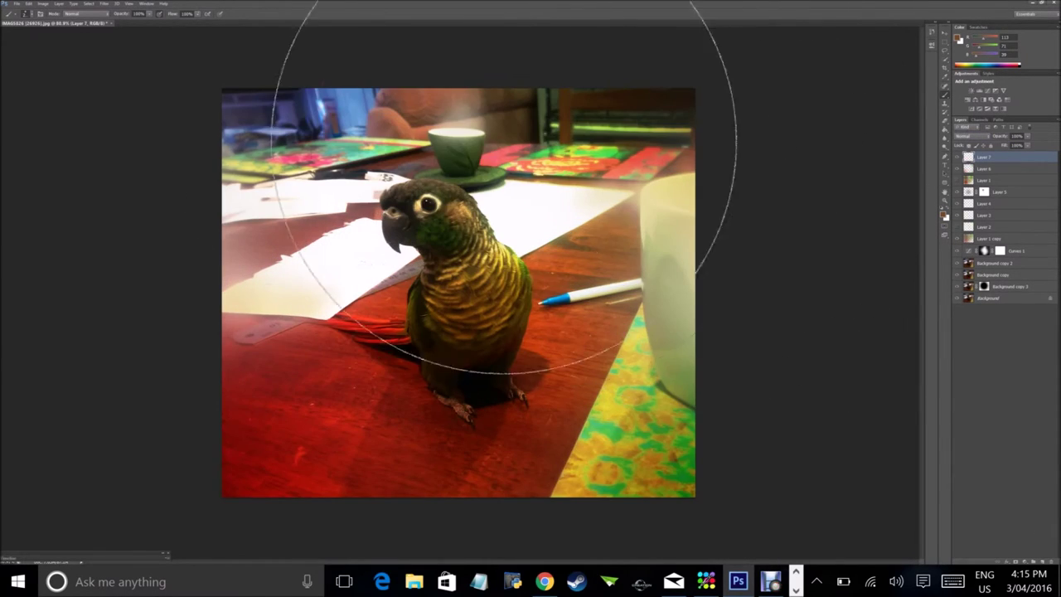
pyautogui.press('b')
pyautogui.click(31, 14)
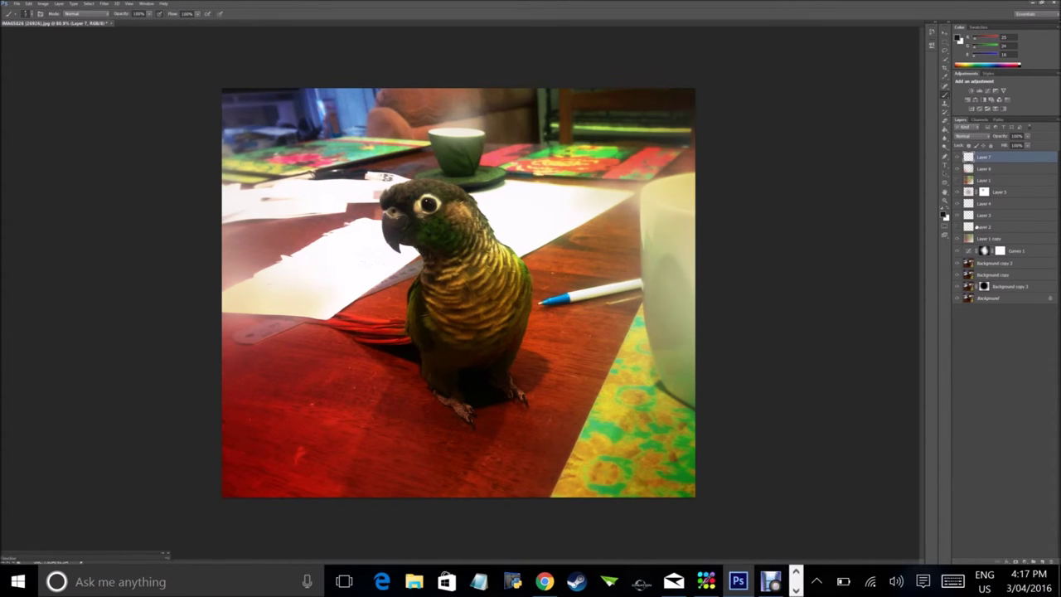
pyautogui.click(995, 263)
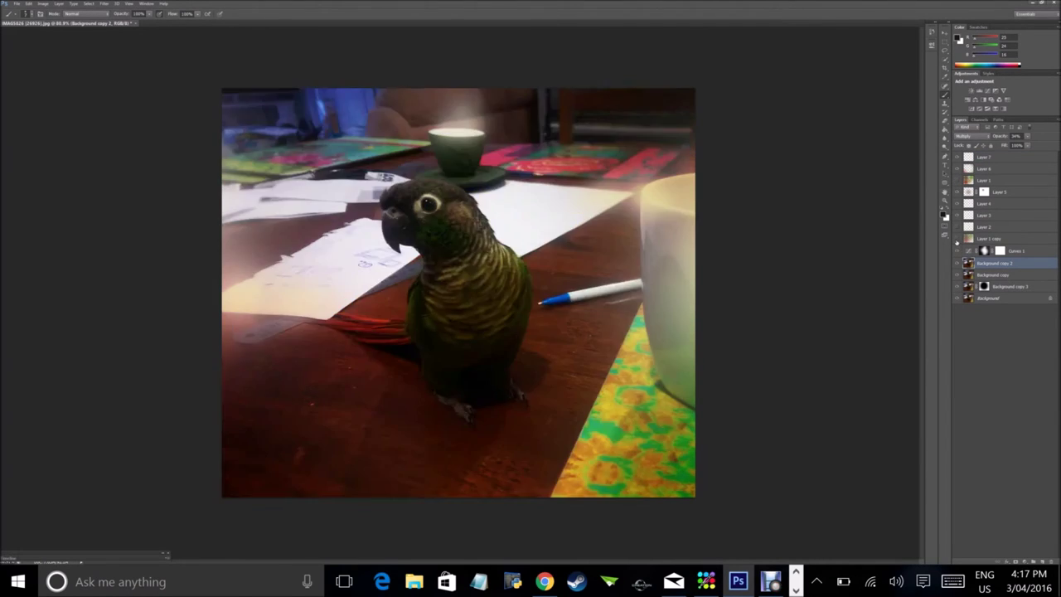
# Paint and erase Layer 1 copy's mask over the white cup at right to brighten it.
pyautogui.click(984, 238)
pyautogui.rightClick(111, 52)
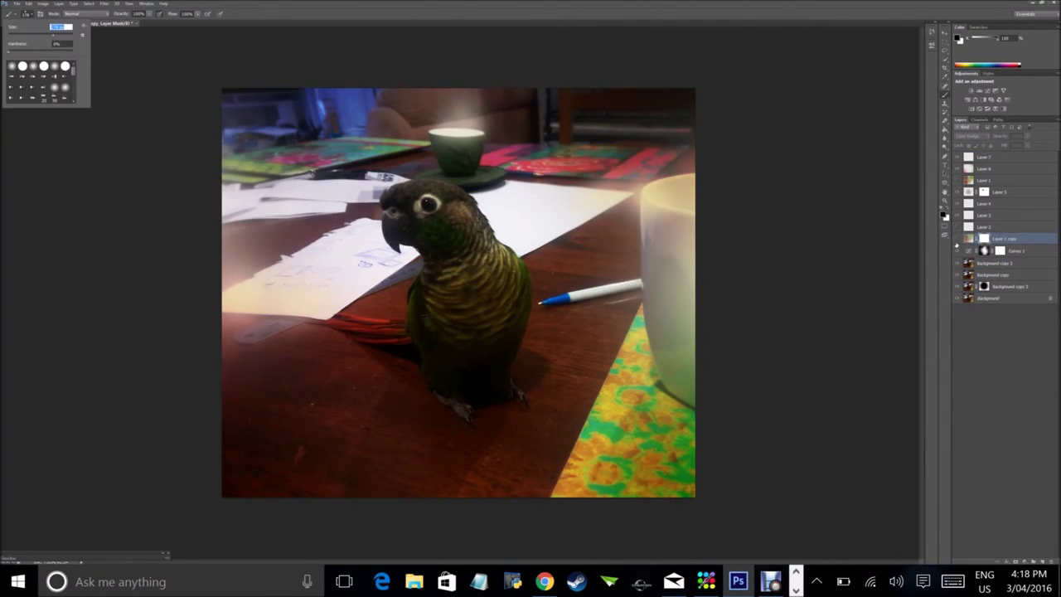
pyautogui.hotkey('ctrl', 'i')
pyautogui.moveTo(664, 199); pyautogui.dragTo(683, 189)
pyautogui.click(944, 106)
pyautogui.rightClick(185, 61)
pyautogui.moveTo(663, 311); pyautogui.dragTo(694, 217)
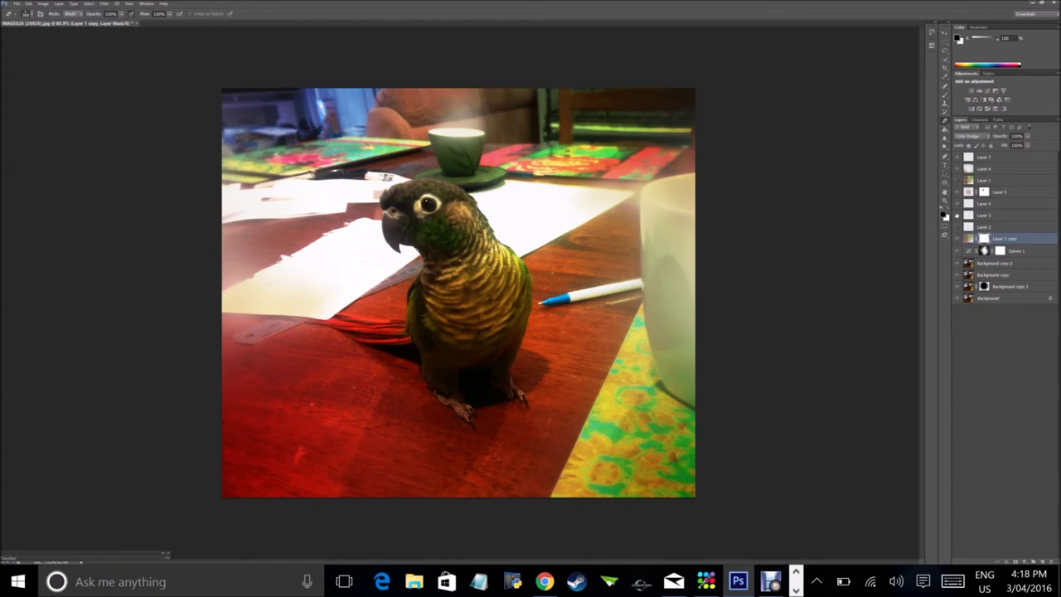
# Erase on Layer 3's mask with a soft brush, then reselect Layer 7.
pyautogui.click(995, 215)
pyautogui.press('b')
pyautogui.press('e')
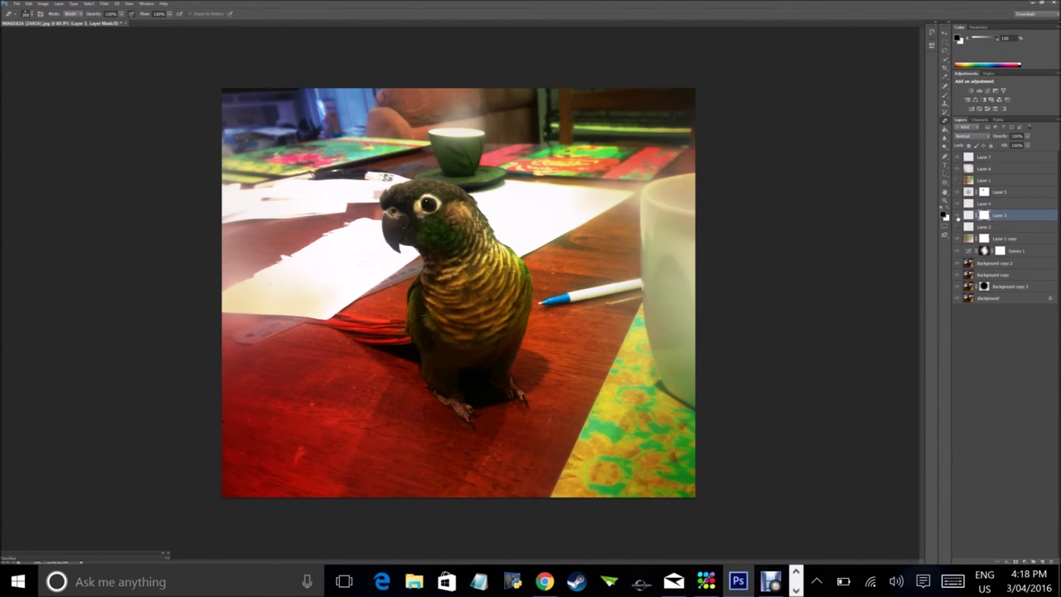
pyautogui.click(946, 91)
pyautogui.click(983, 157)
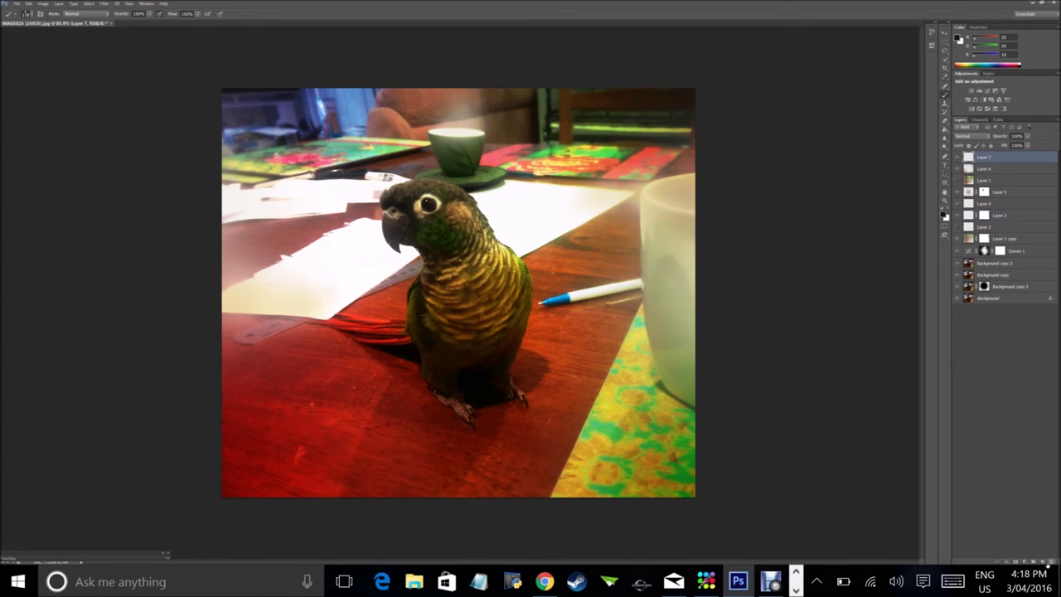
# Add a new Layer 8 and choose the signature stamp brush preset.
pyautogui.click(1041, 562)
pyautogui.click(32, 14)
pyautogui.click(66, 98)
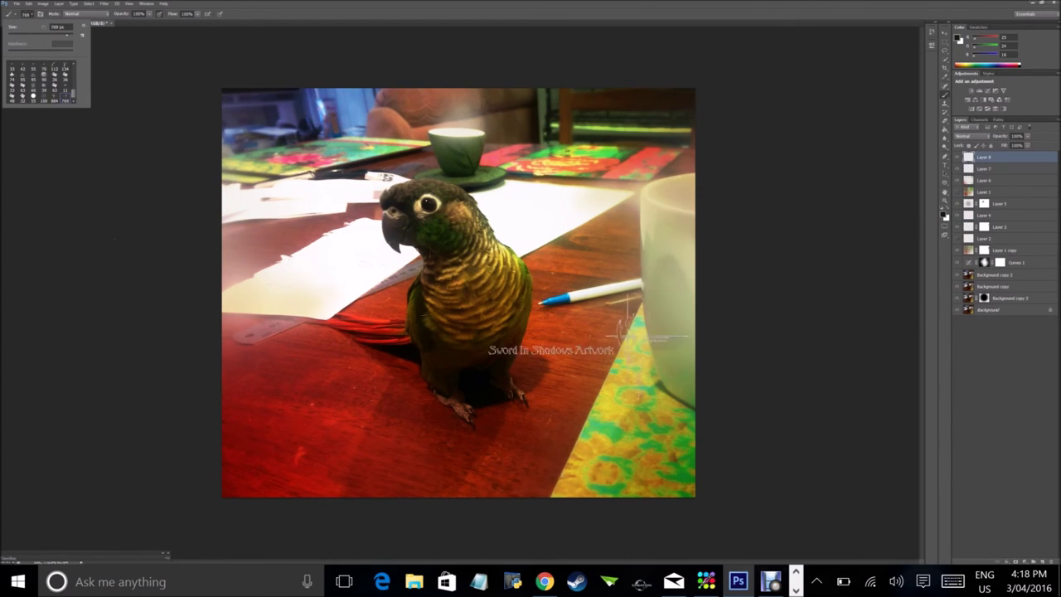
pyautogui.click(59, 27)
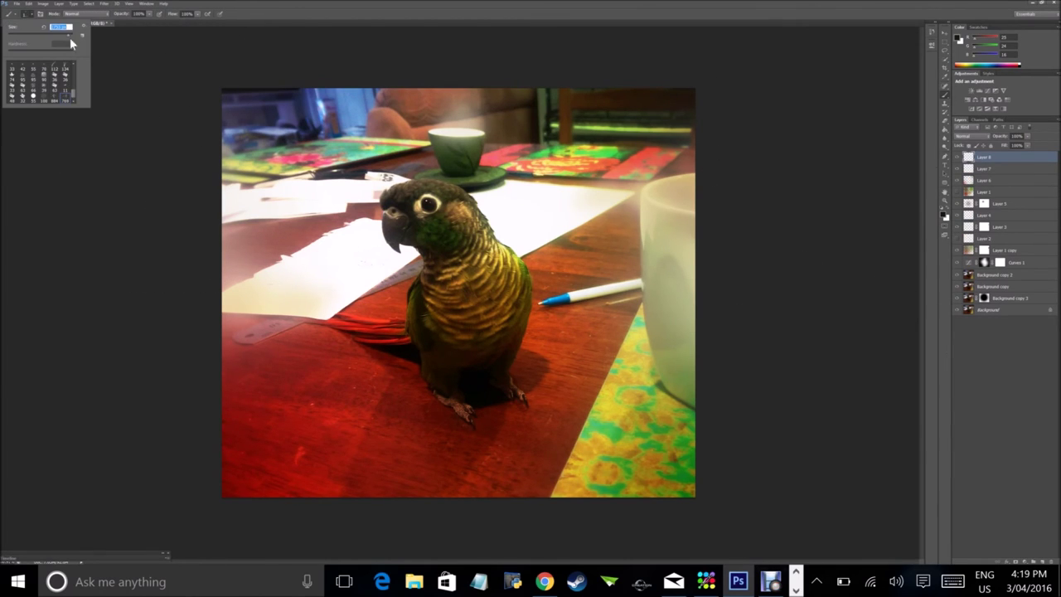
# Stamp the signature watermark and scale it down into the bottom-right corner.
pyautogui.click(472, 249)
pyautogui.hotkey('ctrl', 't')
pyautogui.moveTo(296, 202)
pyautogui.mouseDown()
pyautogui.moveTo(559, 421)
pyautogui.moveTo(620, 447)
pyautogui.mouseUp()
pyautogui.press('Return')
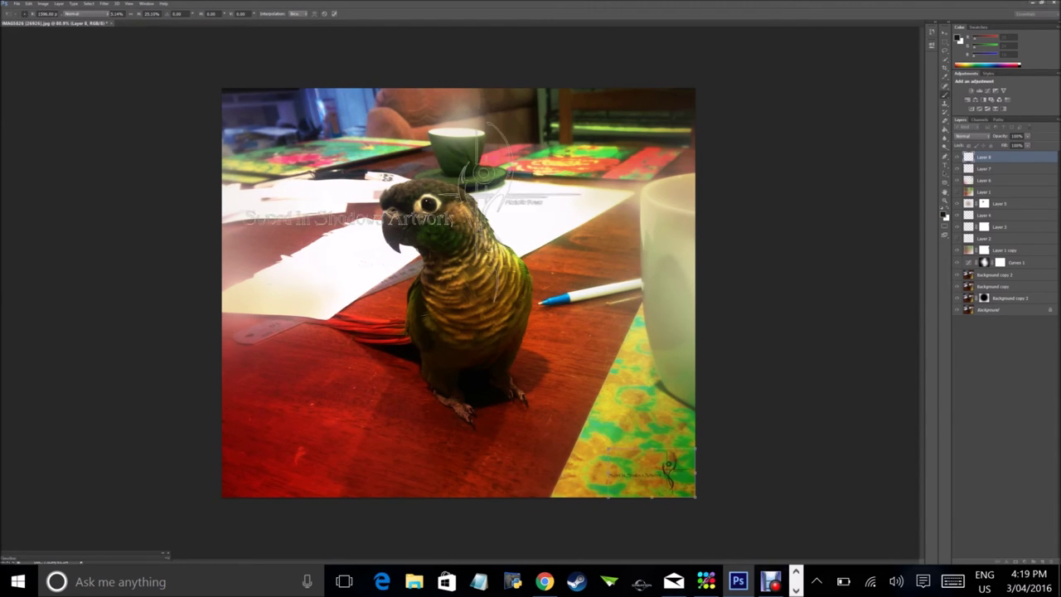